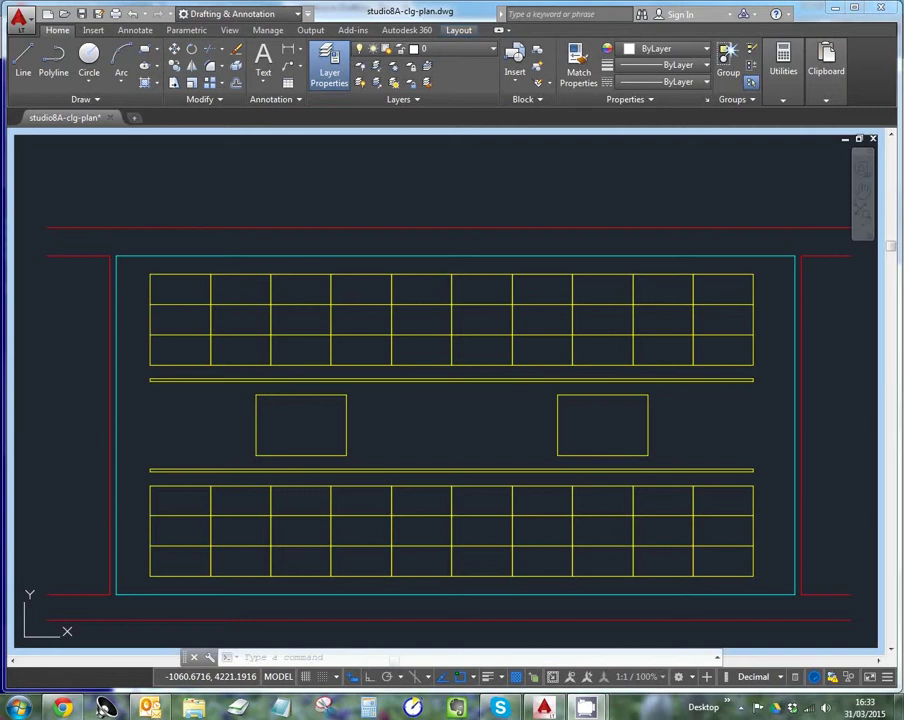
# Switch the drawing from model space to the paper-space layout sheet
pyautogui.click(279, 677)
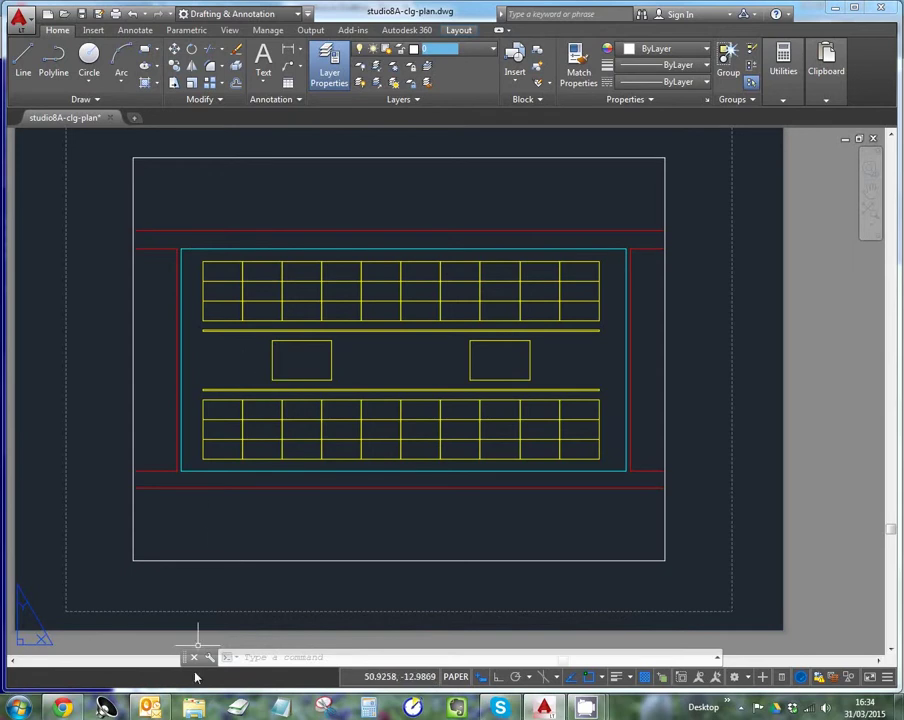
# Maximize the layout viewport so the ceiling plan fills the drawing area
pyautogui.click(545, 677)
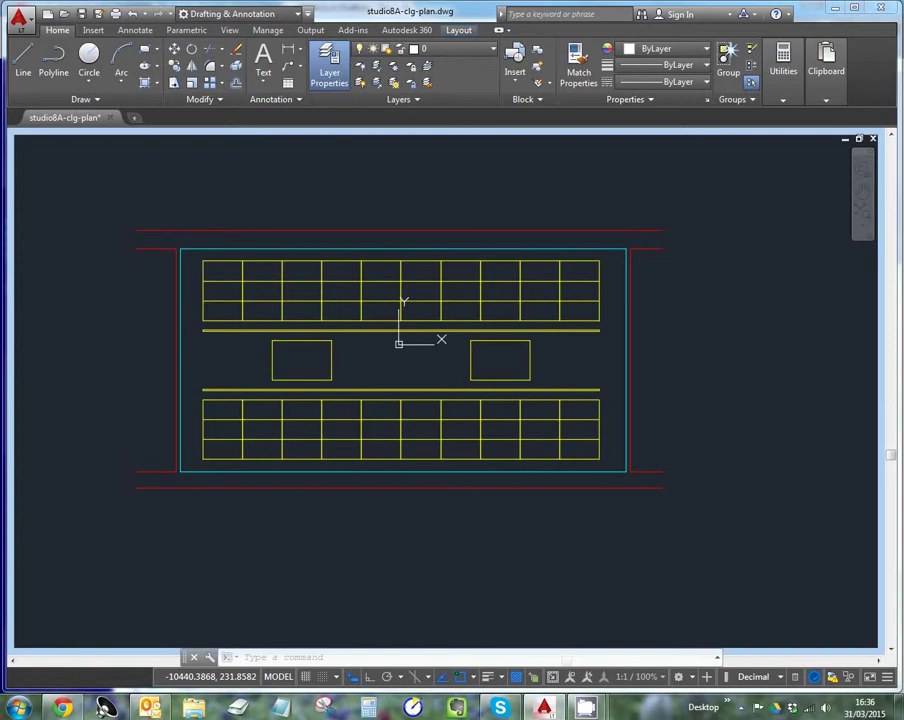
# Create a new layer named 'centrelines' in the Layer Properties Manager
pyautogui.click(329, 66)
pyautogui.moveTo(20, 300)
pyautogui.mouseDown()
pyautogui.moveTo(199, 233)
pyautogui.moveTo(272, 236)
pyautogui.mouseUp()
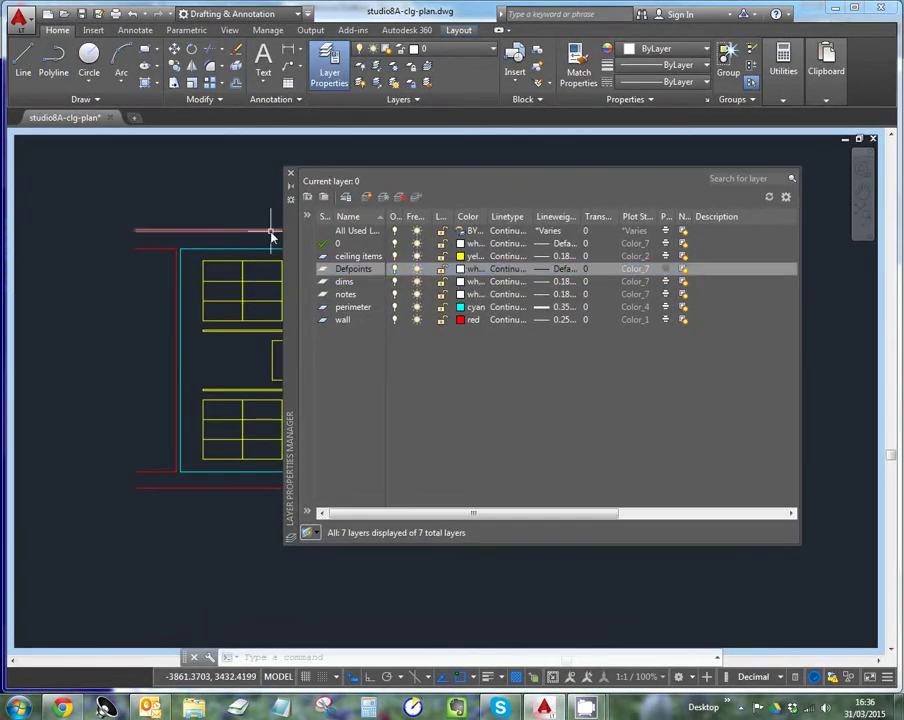
pyautogui.click(367, 197)
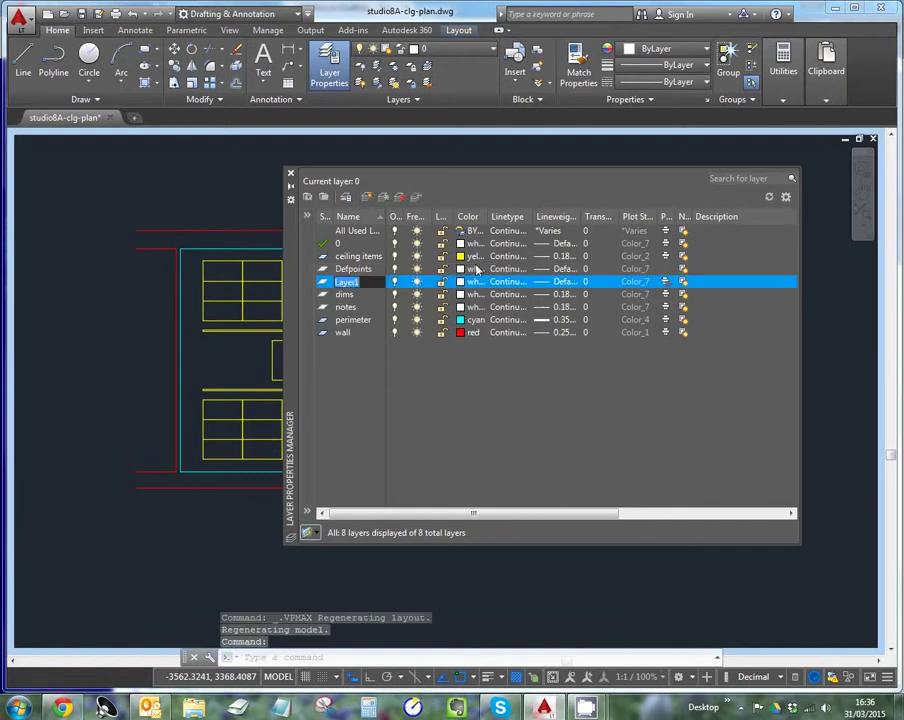
pyautogui.write('centre')
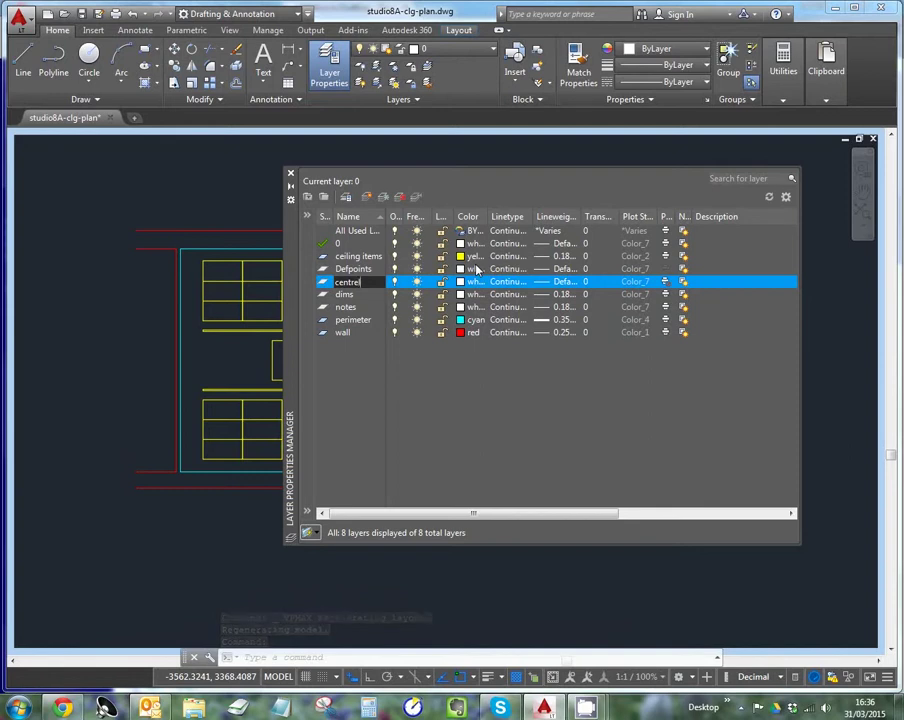
pyautogui.write('lines')
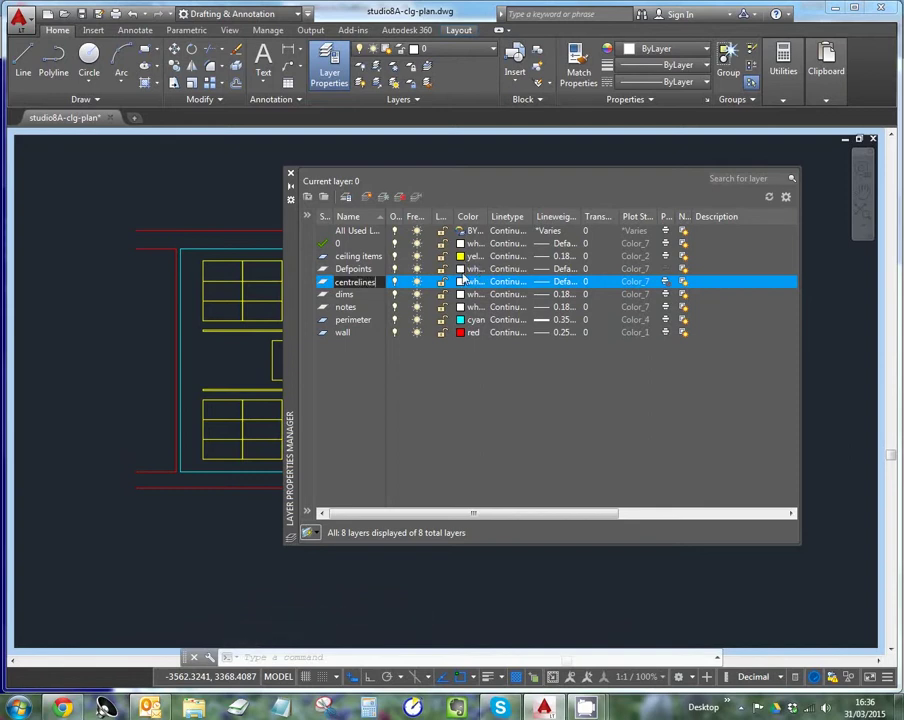
# Give the centrelines layer a 0.13 mm lineweight and grey colour 9
pyautogui.click(566, 287)
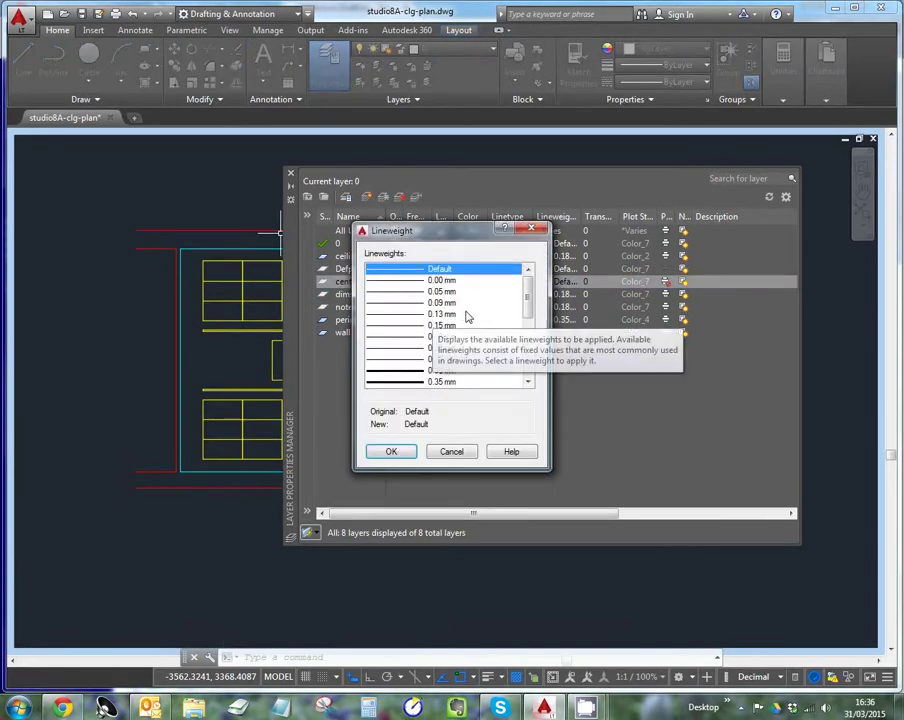
pyautogui.click(395, 315)
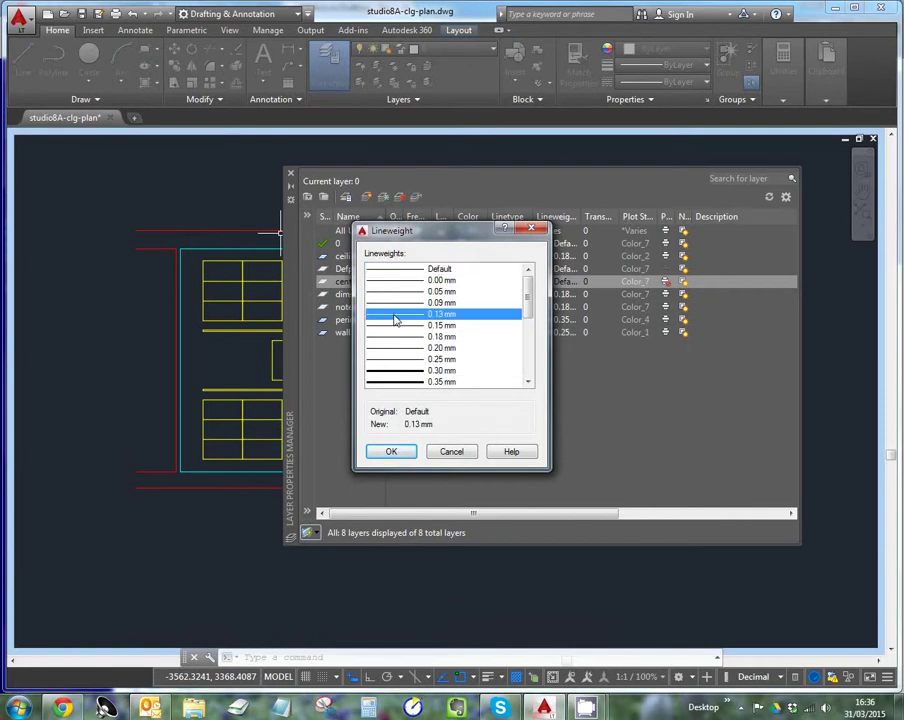
pyautogui.click(385, 450)
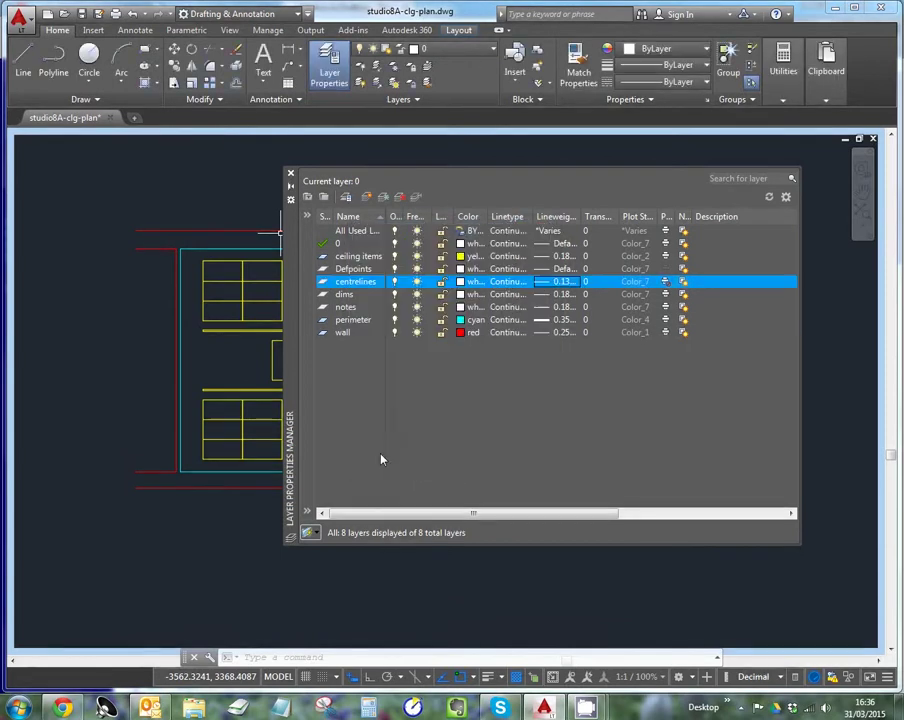
pyautogui.click(460, 283)
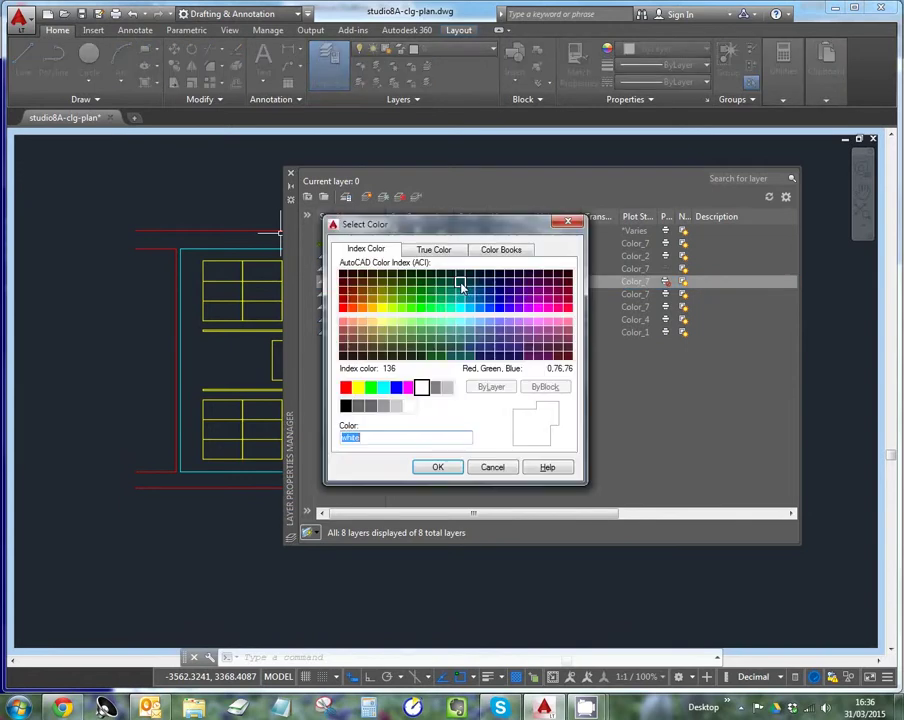
pyautogui.click(447, 388)
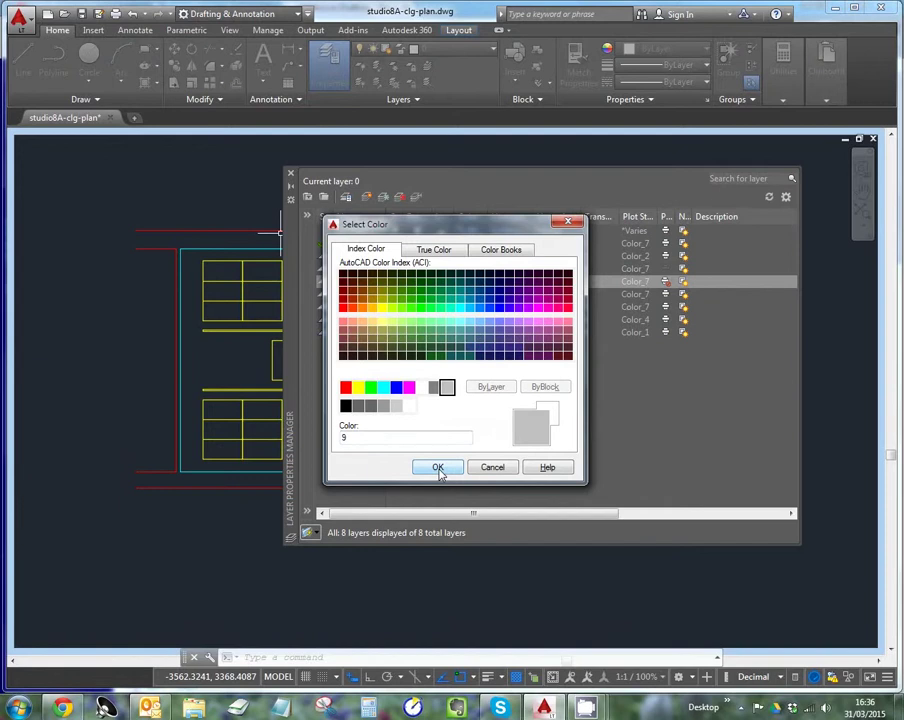
pyautogui.click(438, 468)
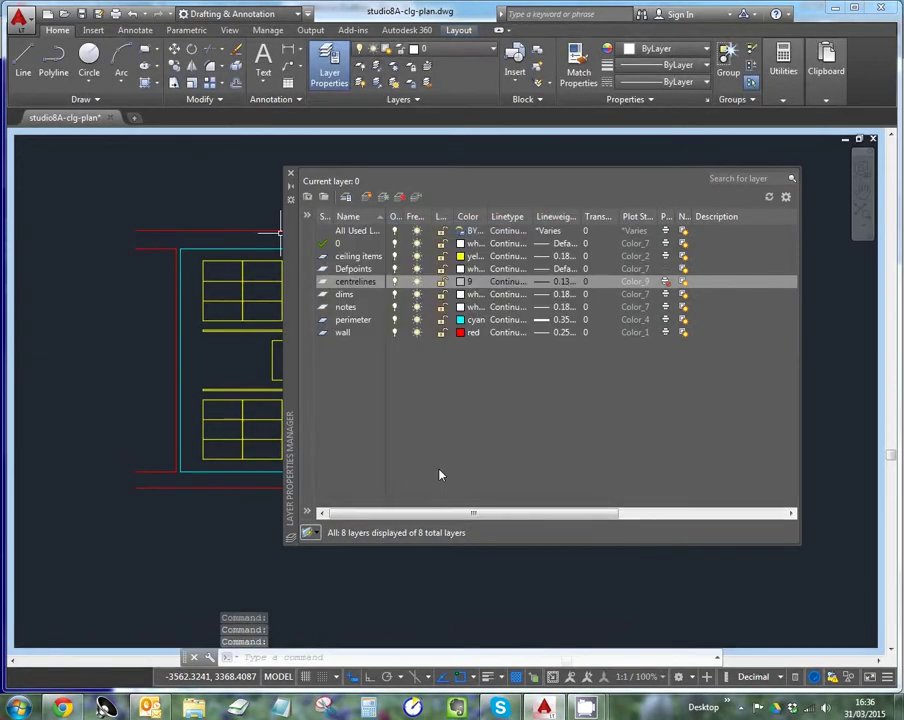
# Assign linetype JIS_08_25 to centrelines, make it current, and move the palette aside
pyautogui.click(505, 287)
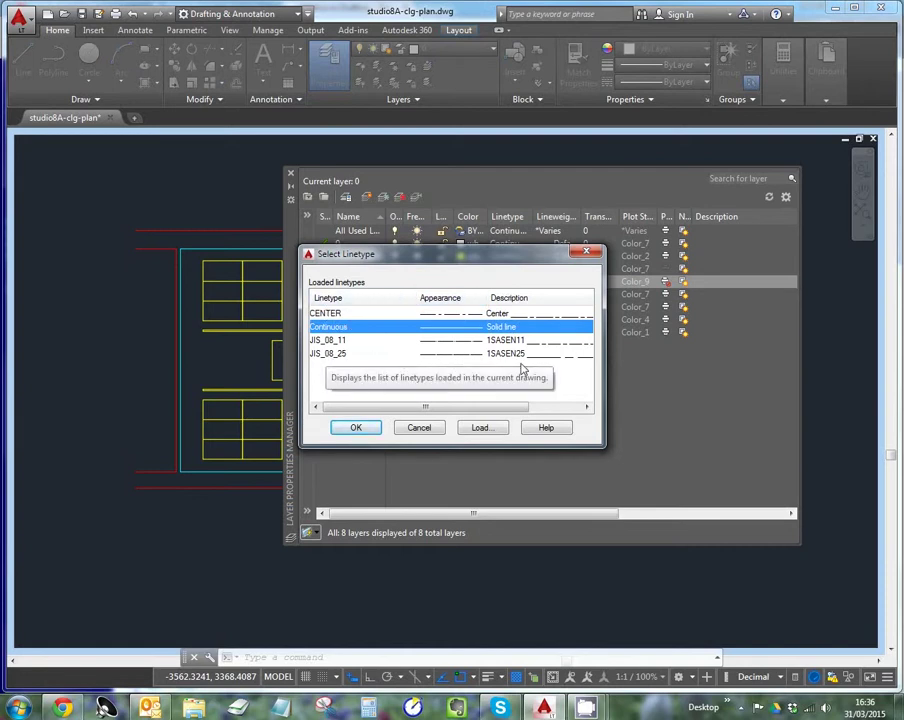
pyautogui.click(446, 354)
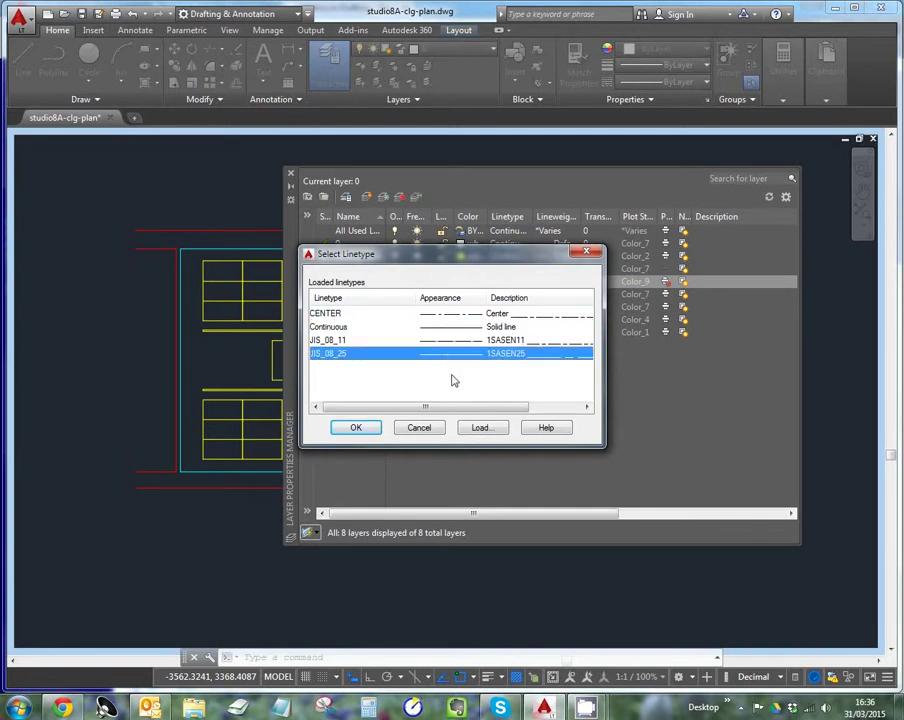
pyautogui.click(358, 428)
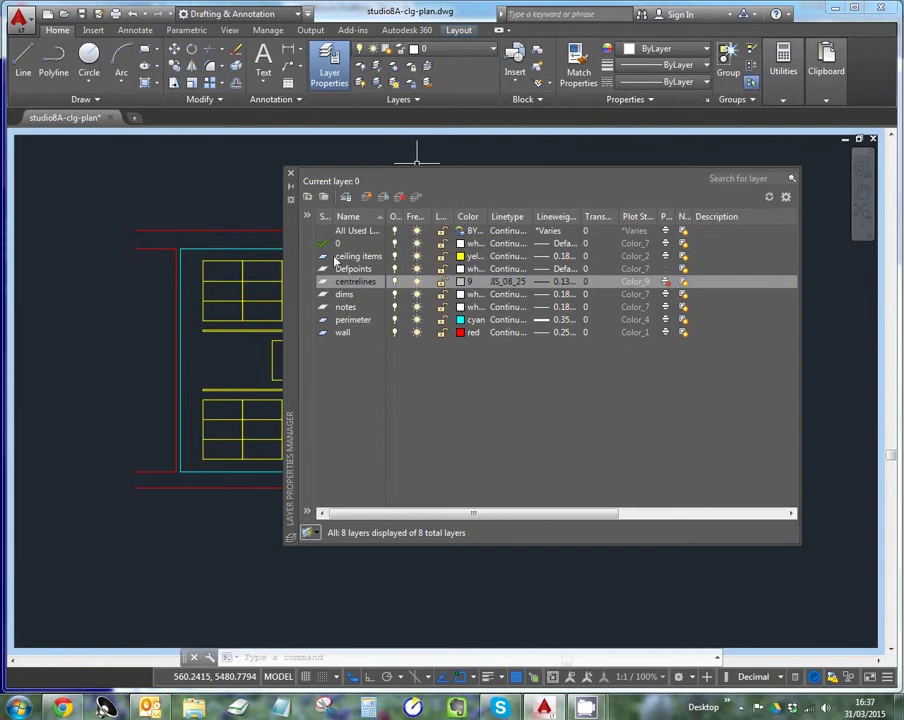
pyautogui.click(416, 197)
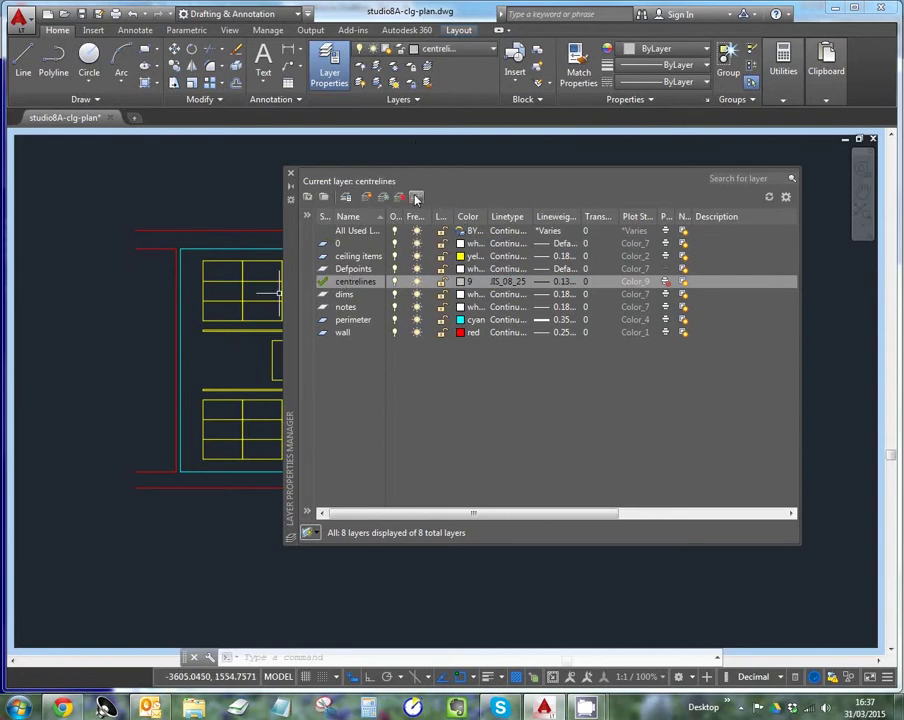
pyautogui.moveTo(291, 249); pyautogui.dragTo(30, 290)
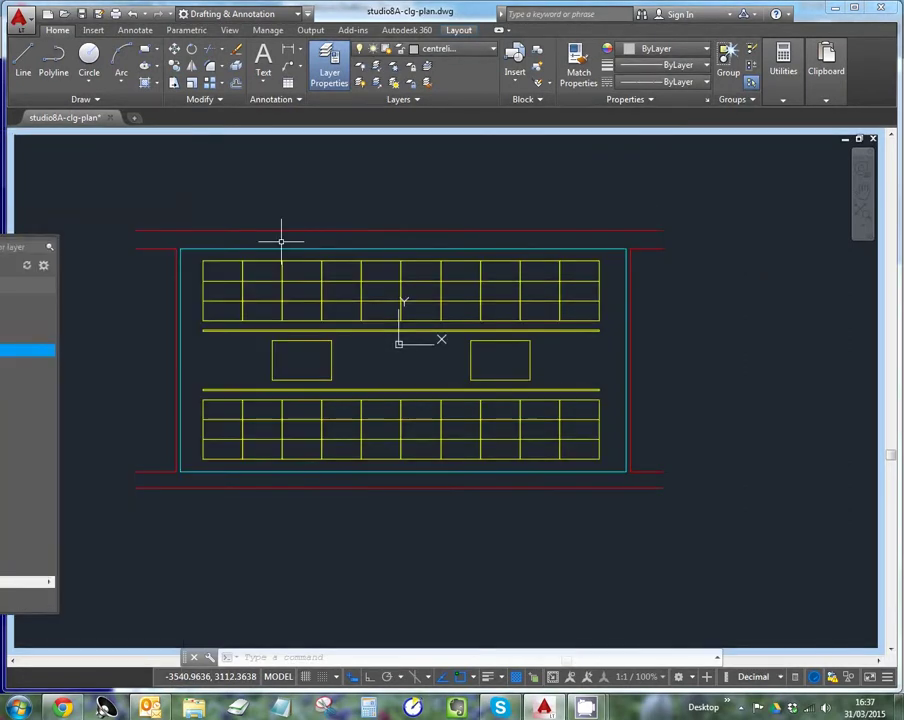
# Draw a horizontal centreline across the plan's middle and a vertical one from top to bottom midpoint
pyautogui.write('L')
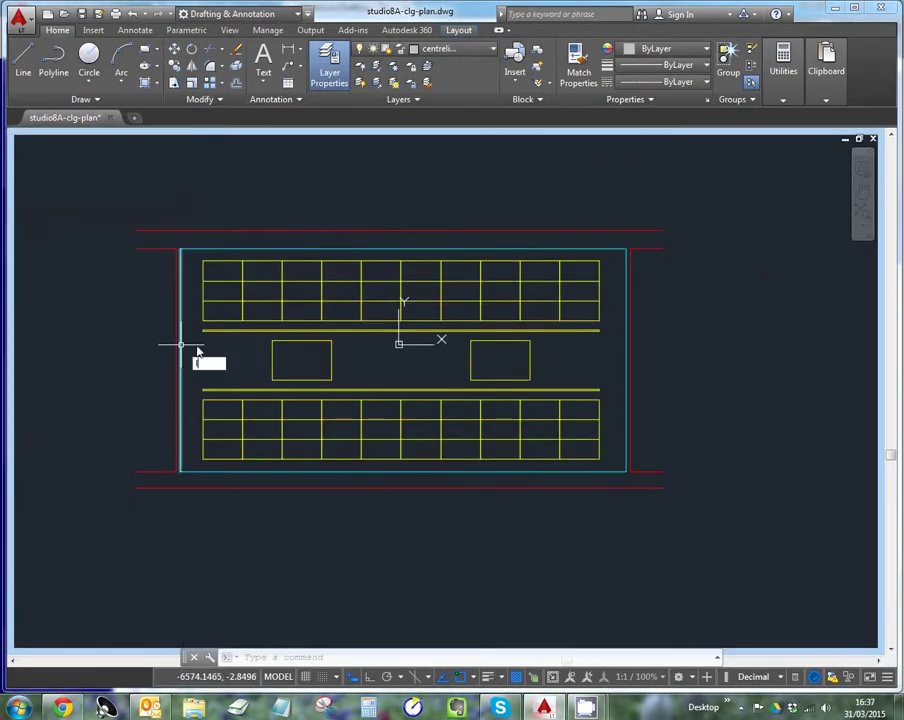
pyautogui.press('Return')
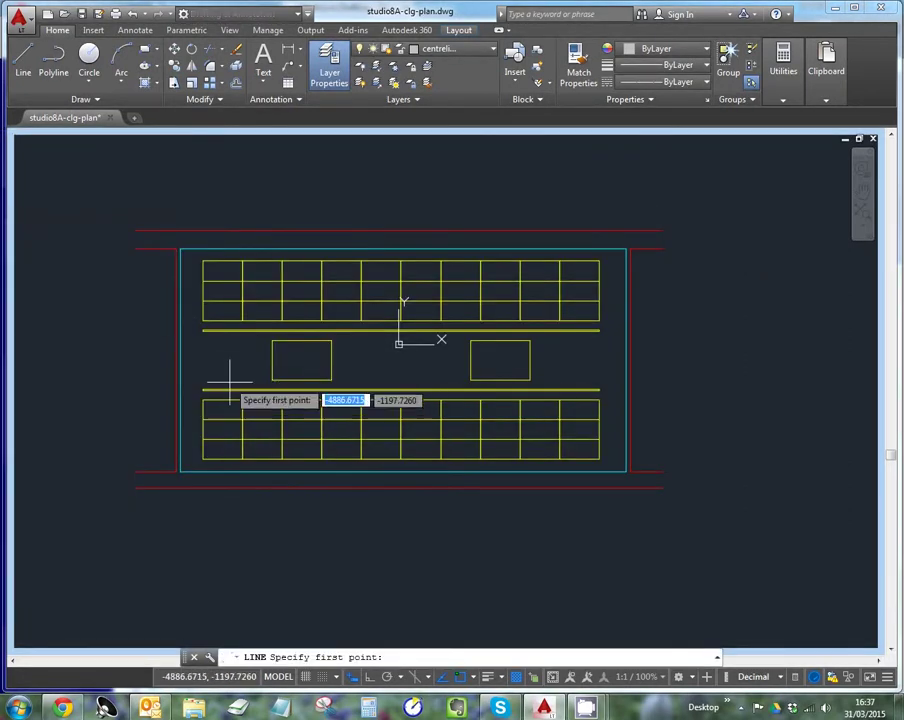
pyautogui.click(180, 360)
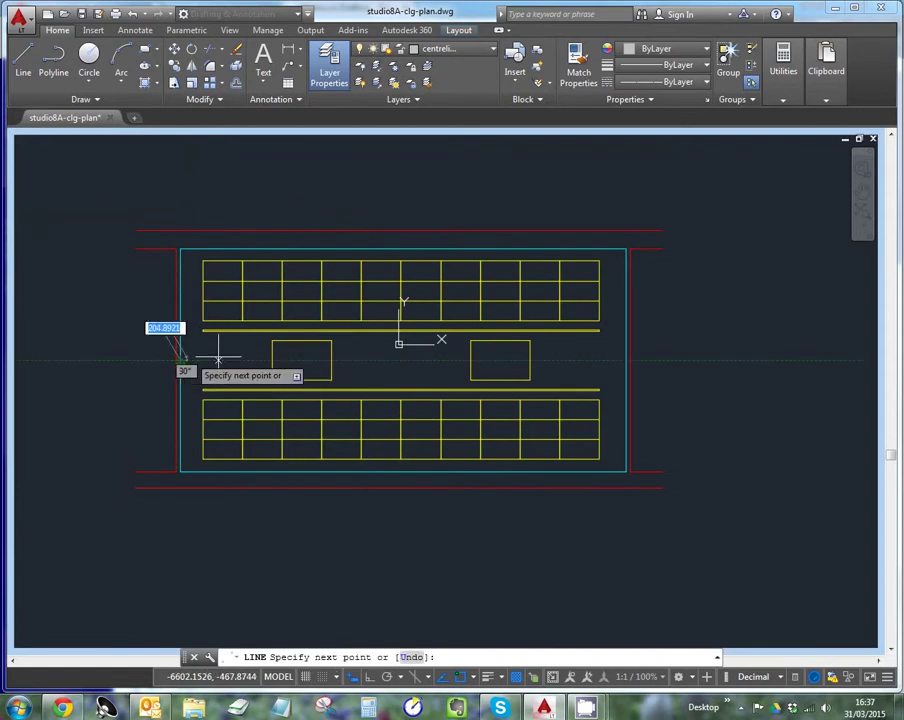
pyautogui.click(625, 360)
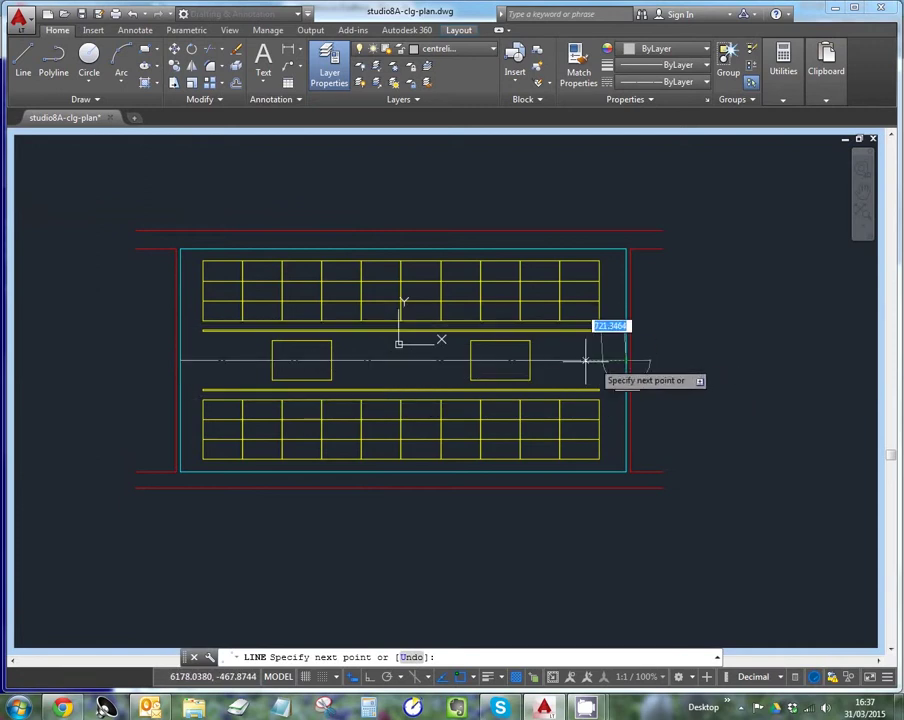
pyautogui.press('Return')
pyautogui.press('Return')
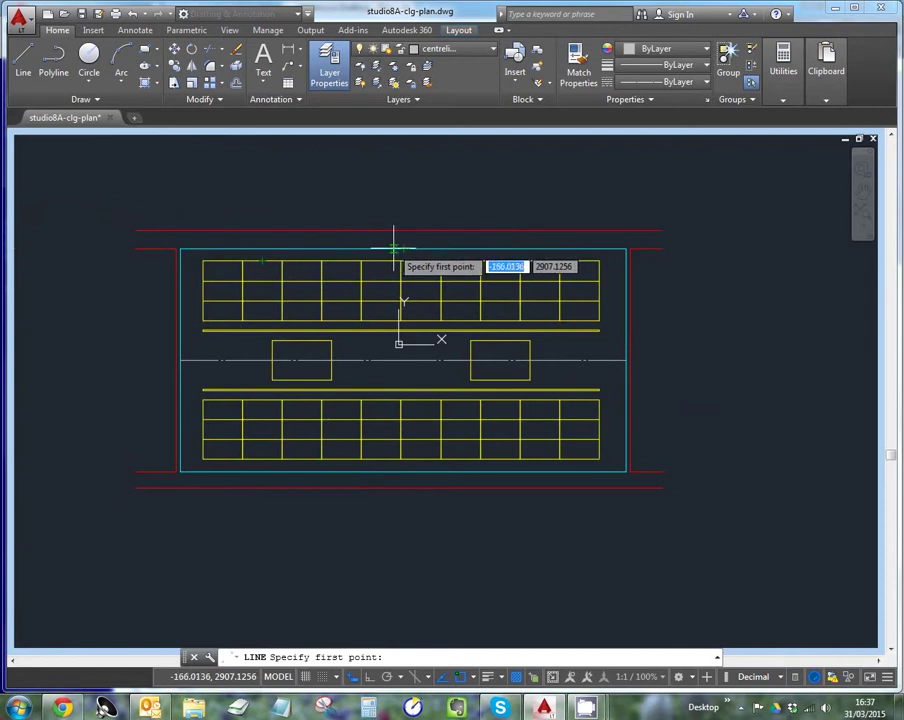
pyautogui.click(404, 247)
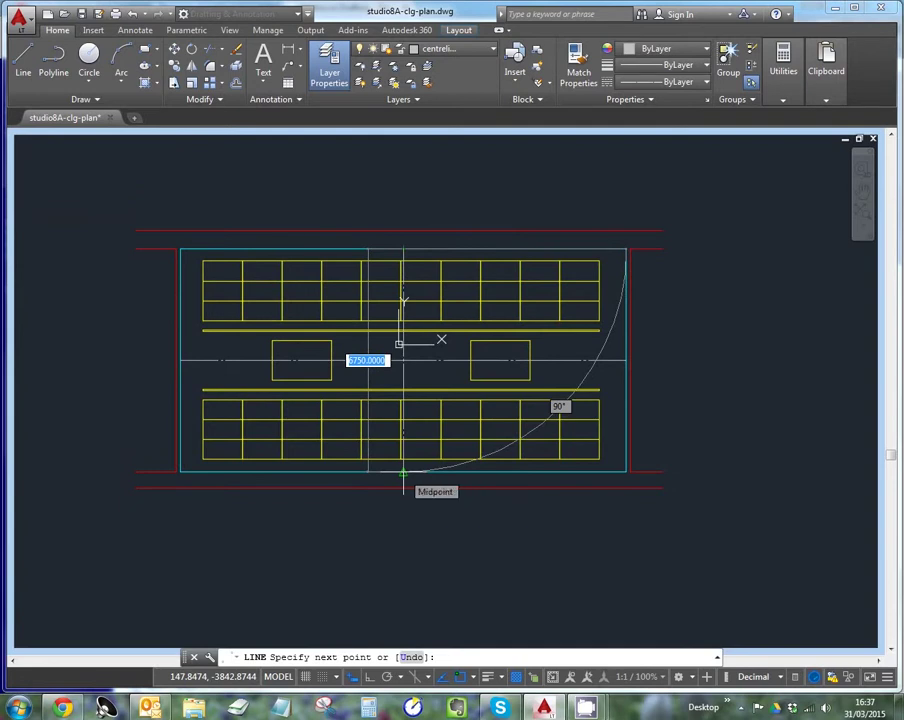
pyautogui.click(403, 472)
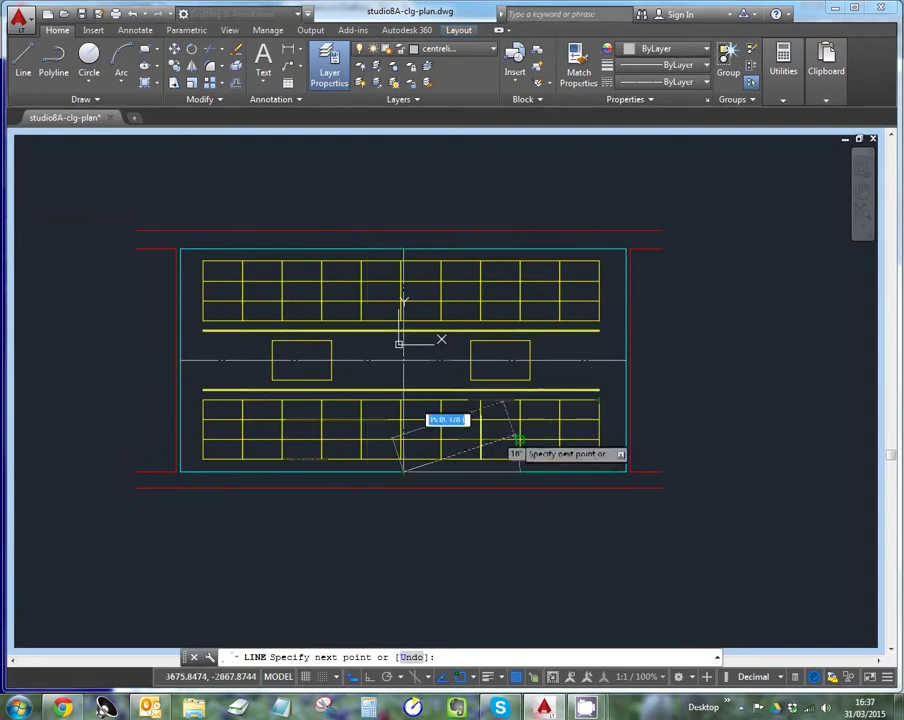
pyautogui.press('Escape')
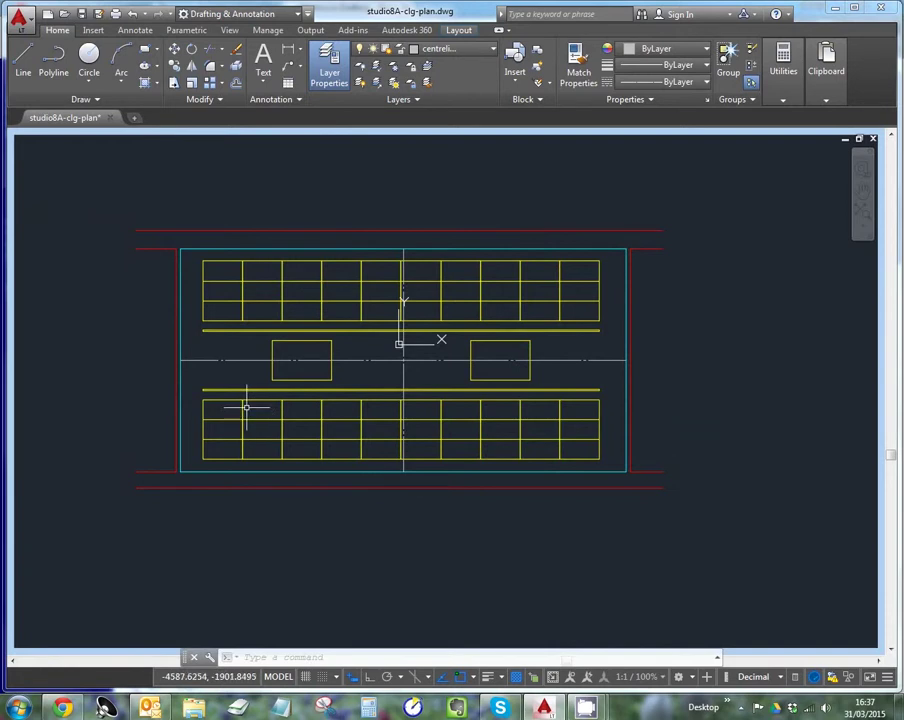
pyautogui.click(402, 404)
pyautogui.press('Escape')
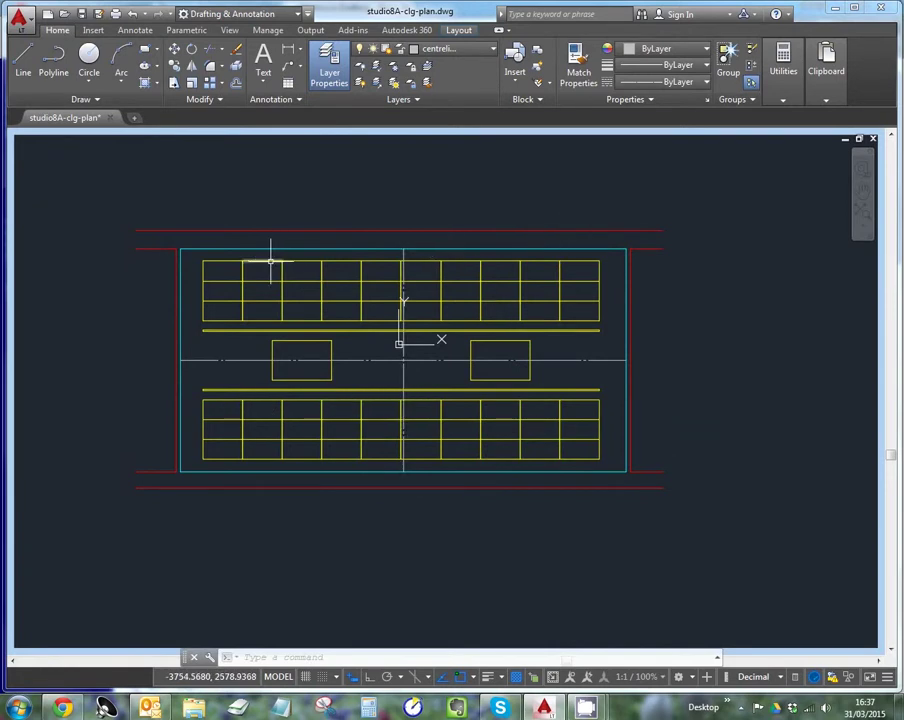
# Window-select the ceiling grid and fittings and move them to centre on the vertical centreline
pyautogui.click(198, 257)
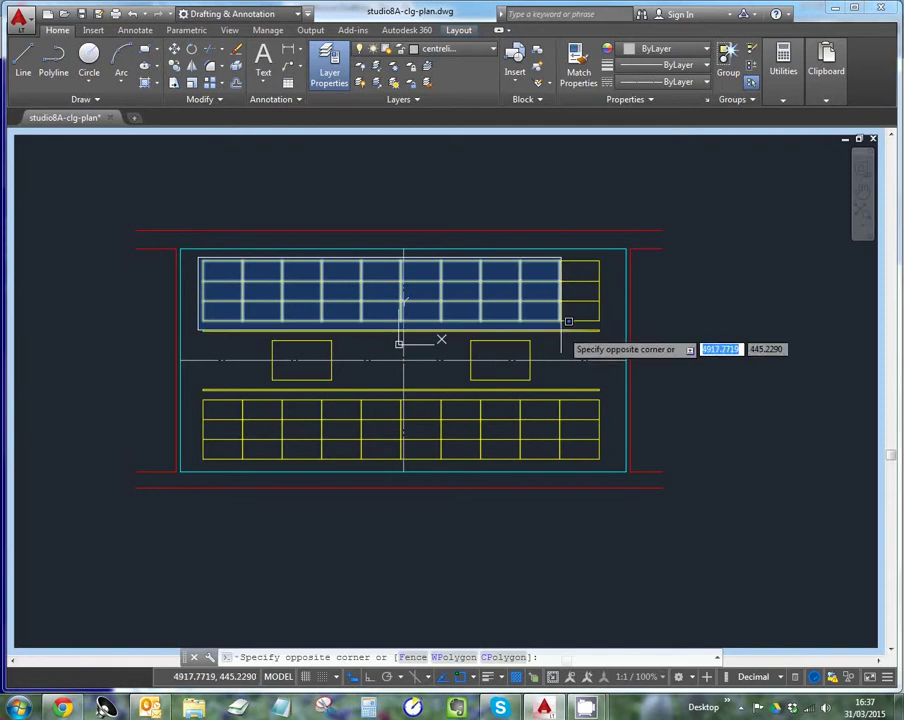
pyautogui.click(610, 453)
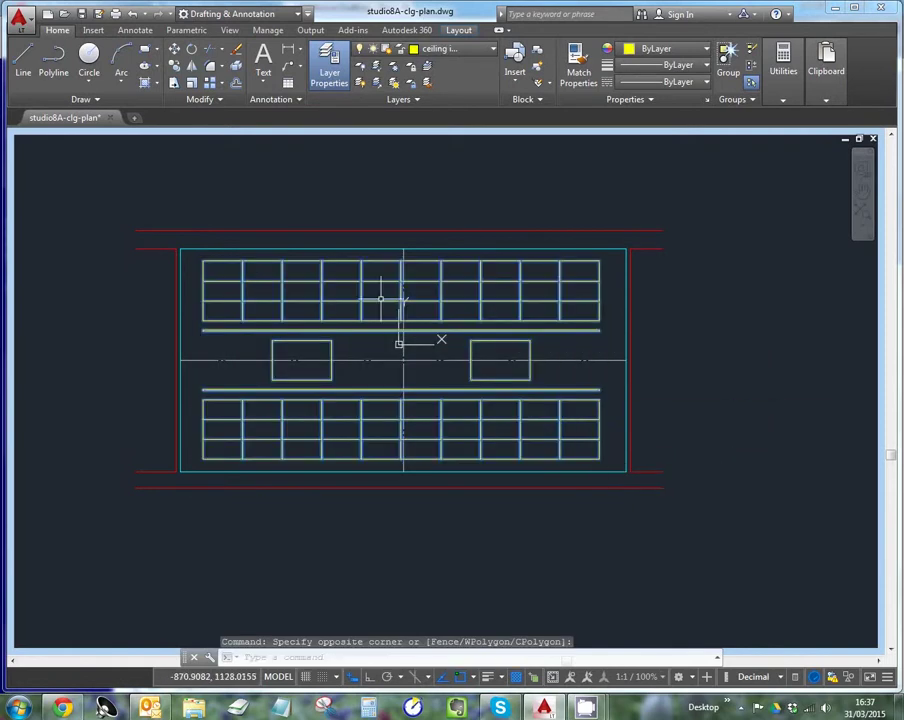
pyautogui.scroll(3, 382, 288)
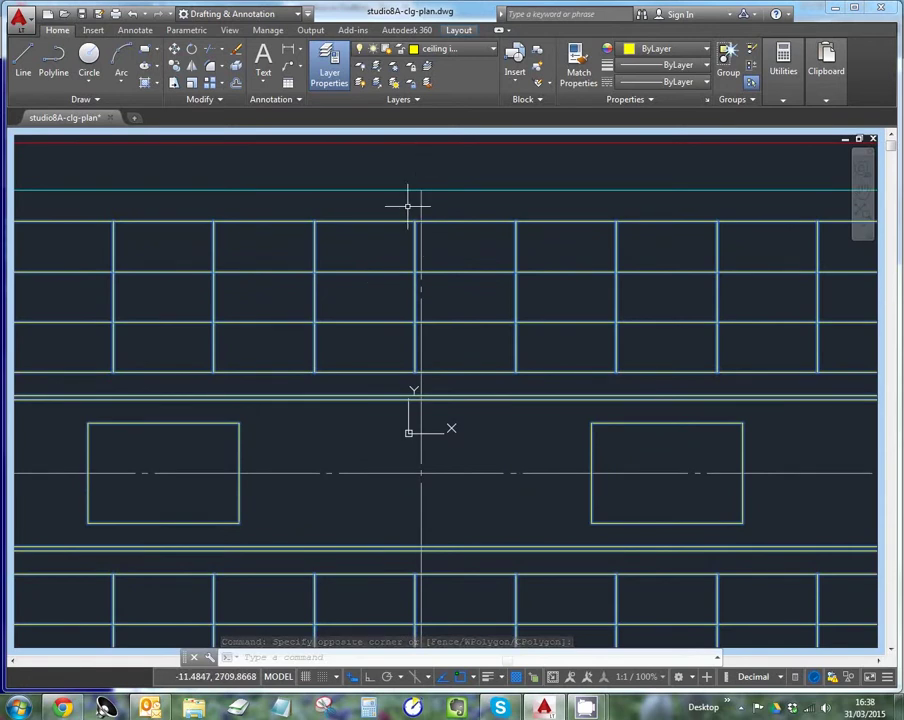
pyautogui.write('m')
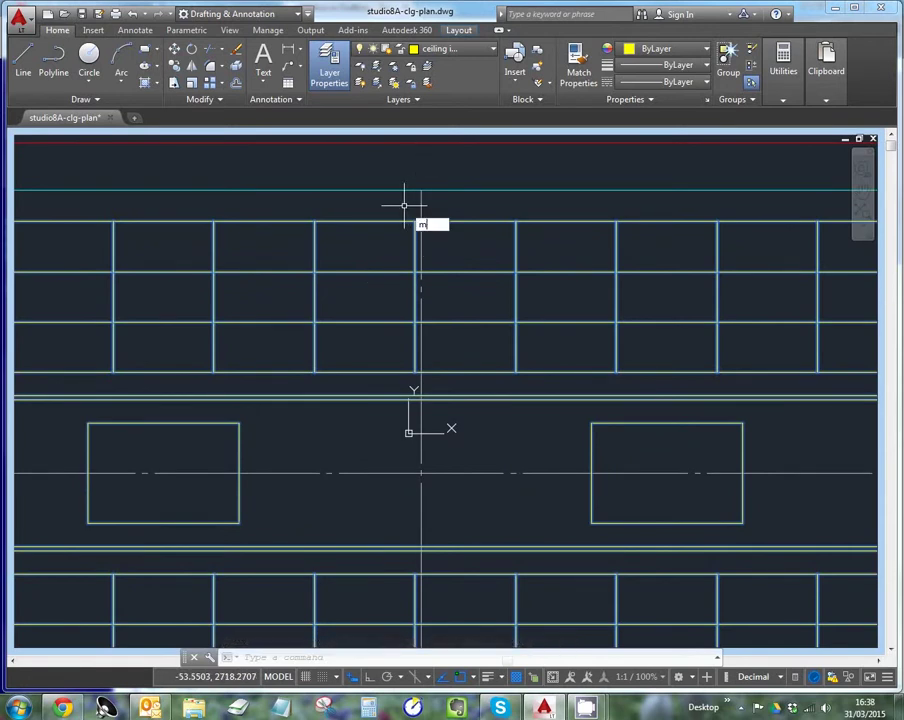
pyautogui.press('Return')
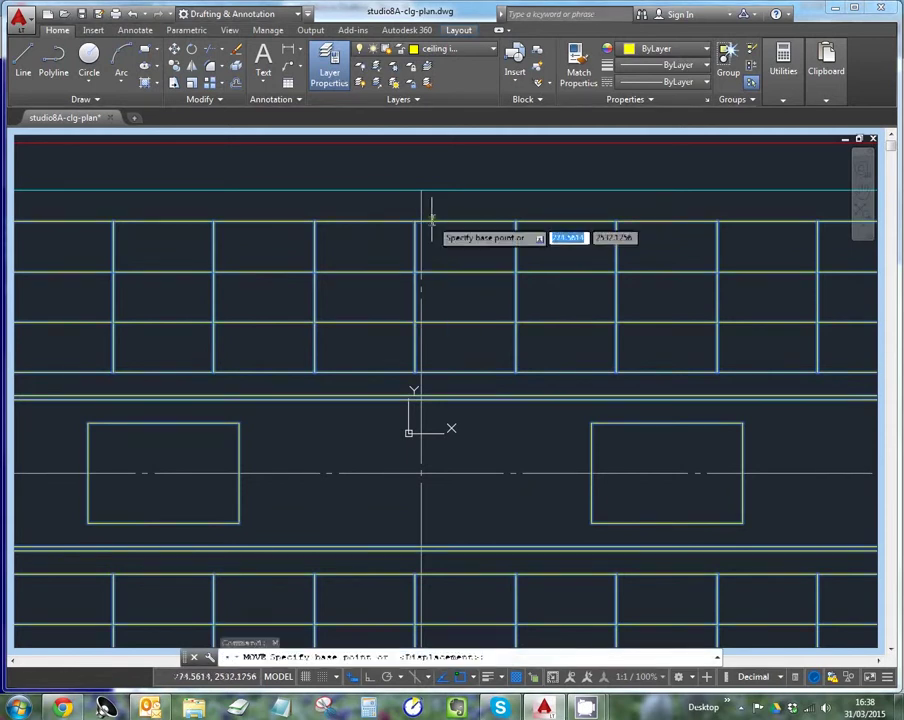
pyautogui.click(417, 219)
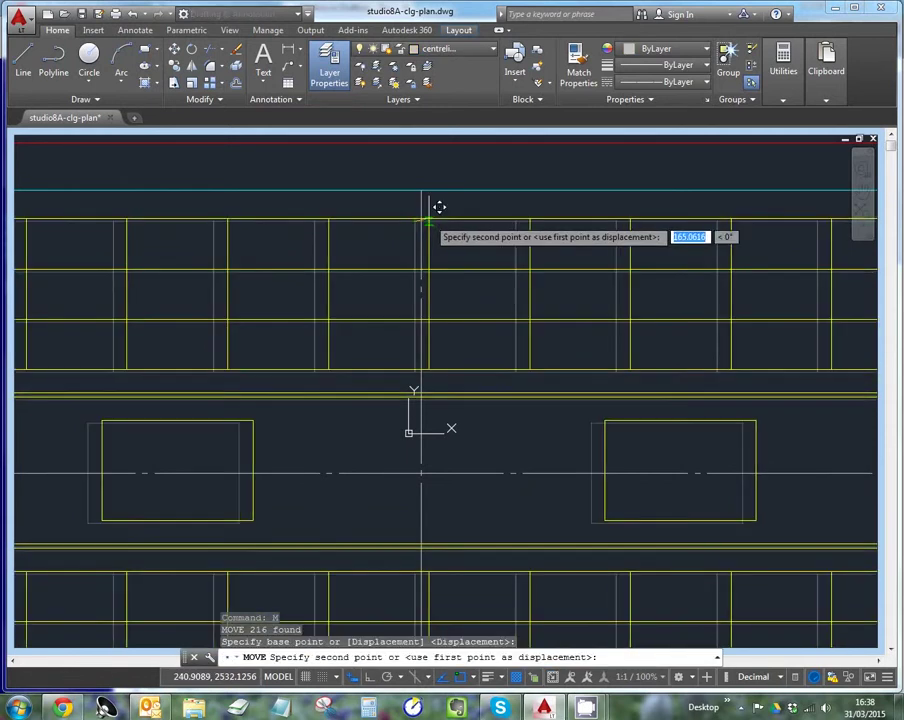
pyautogui.click(421, 219)
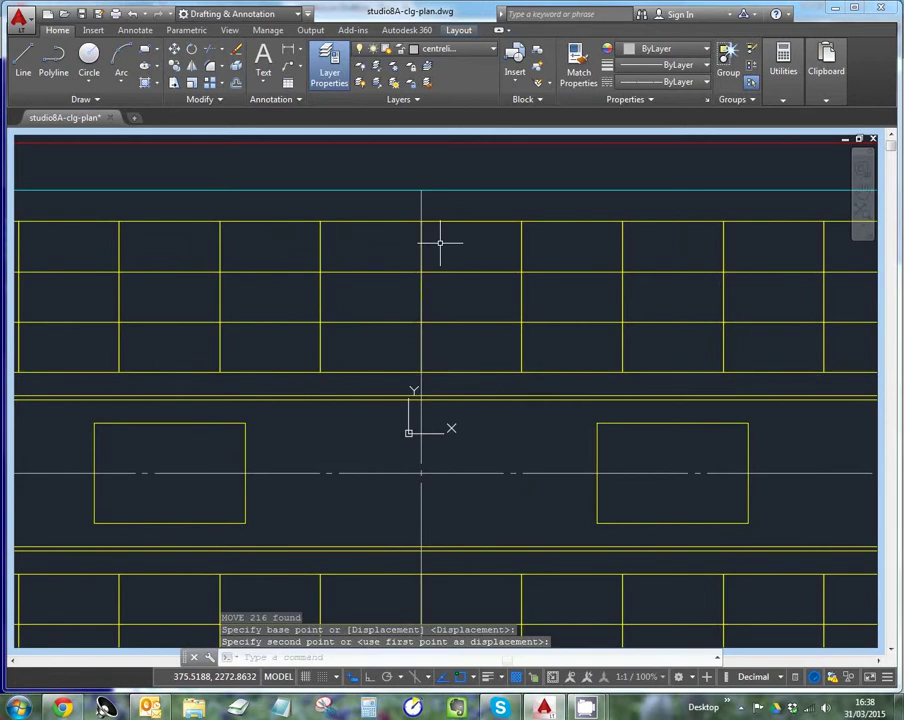
pyautogui.scroll(-6, 440, 242)
pyautogui.scroll(3, 440, 240)
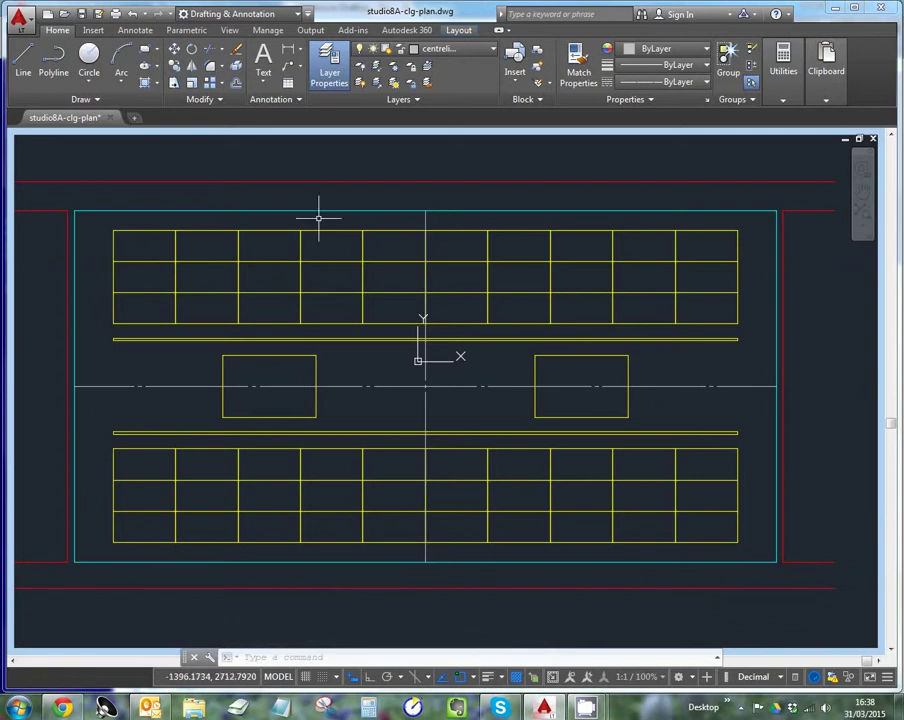
# Stretch the horizontal centreline's ends out past the left and right walls
pyautogui.press('Escape')
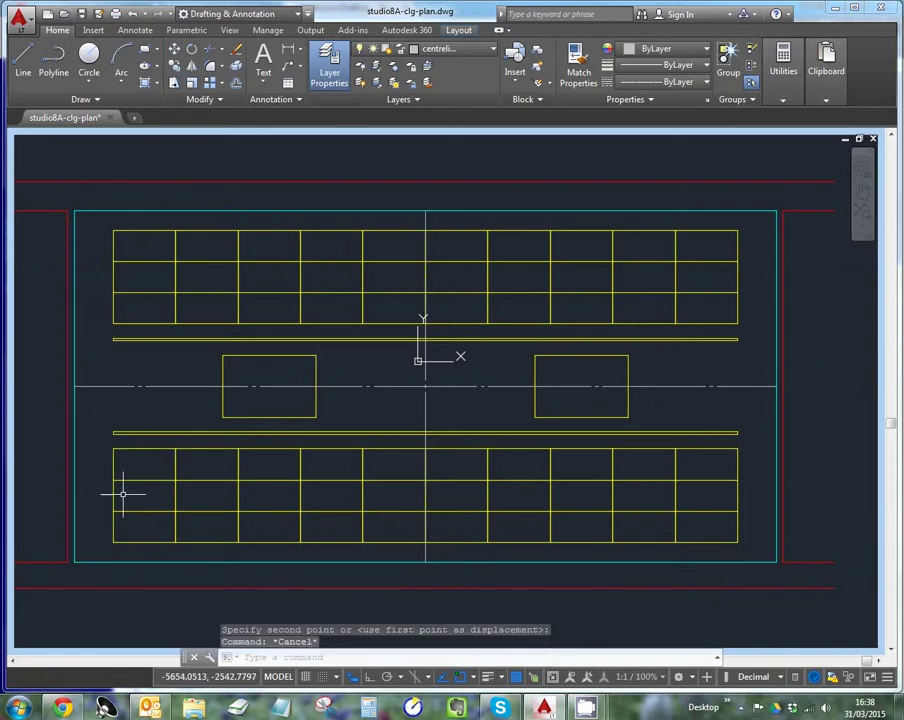
pyautogui.click(90, 385)
pyautogui.click(74, 386)
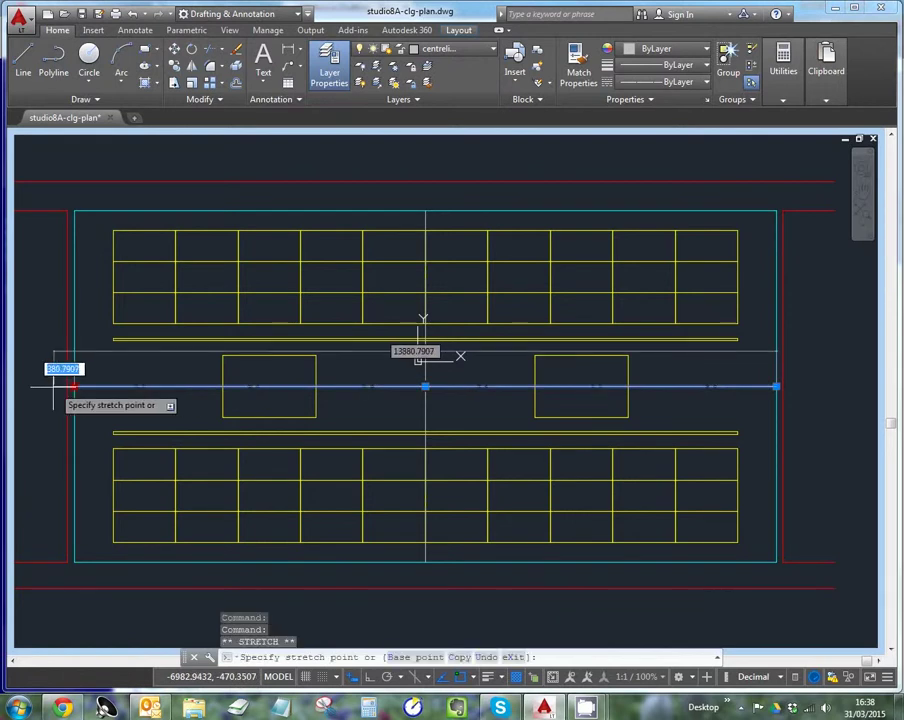
pyautogui.click(34, 386)
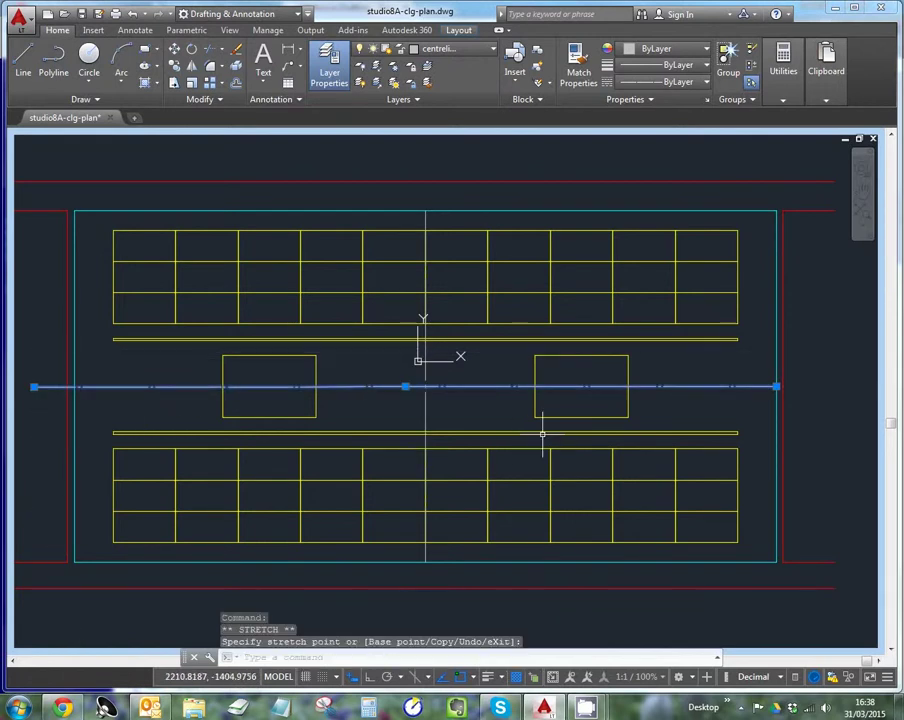
pyautogui.click(778, 386)
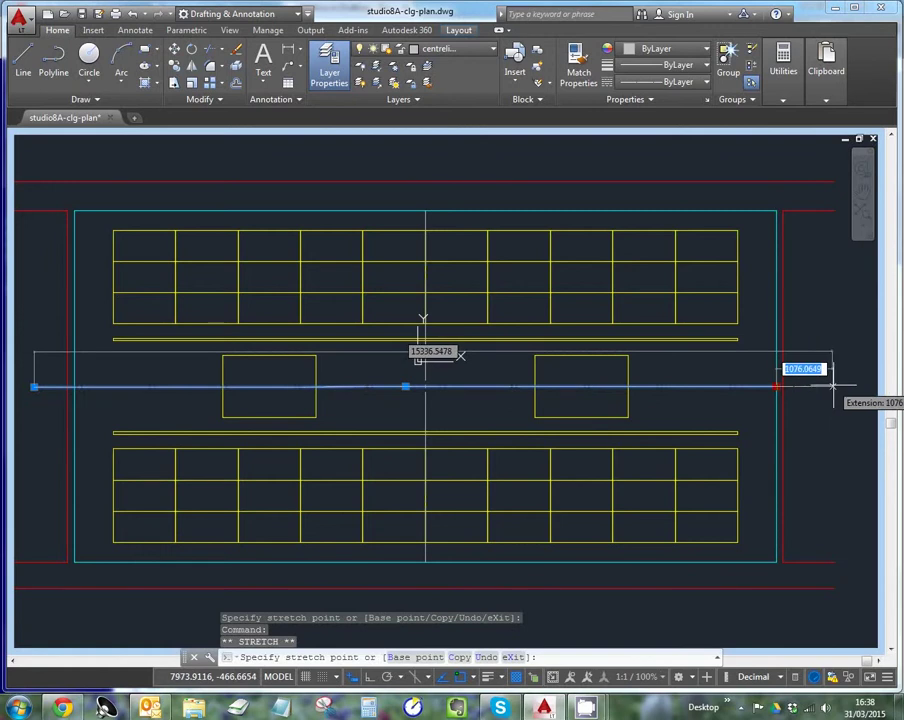
pyautogui.click(838, 386)
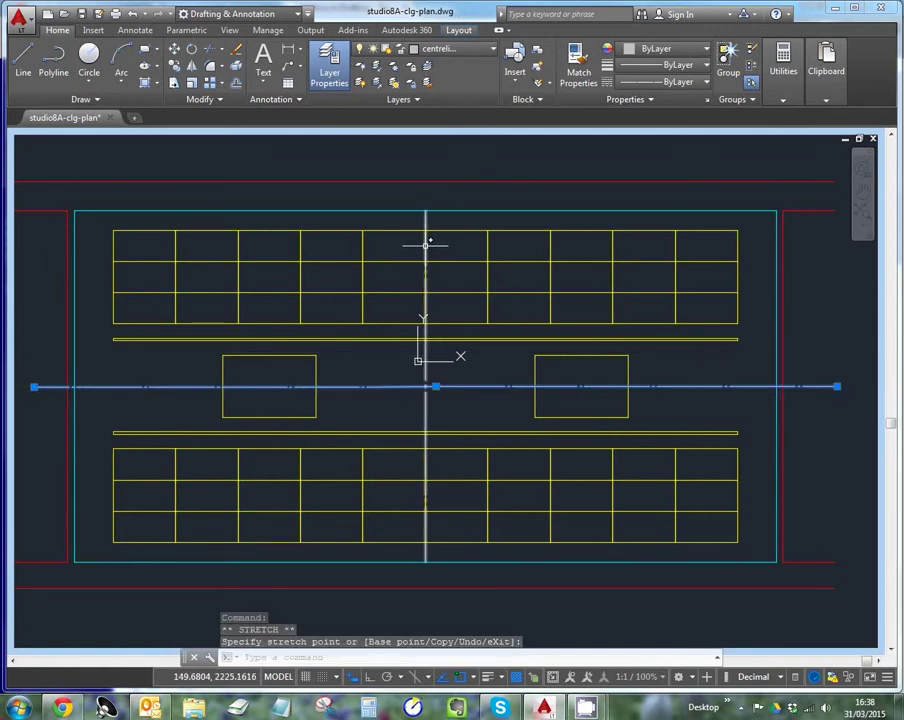
# Stretch the vertical centreline's ends out past the top and bottom walls
pyautogui.click(426, 212)
pyautogui.click(425, 211)
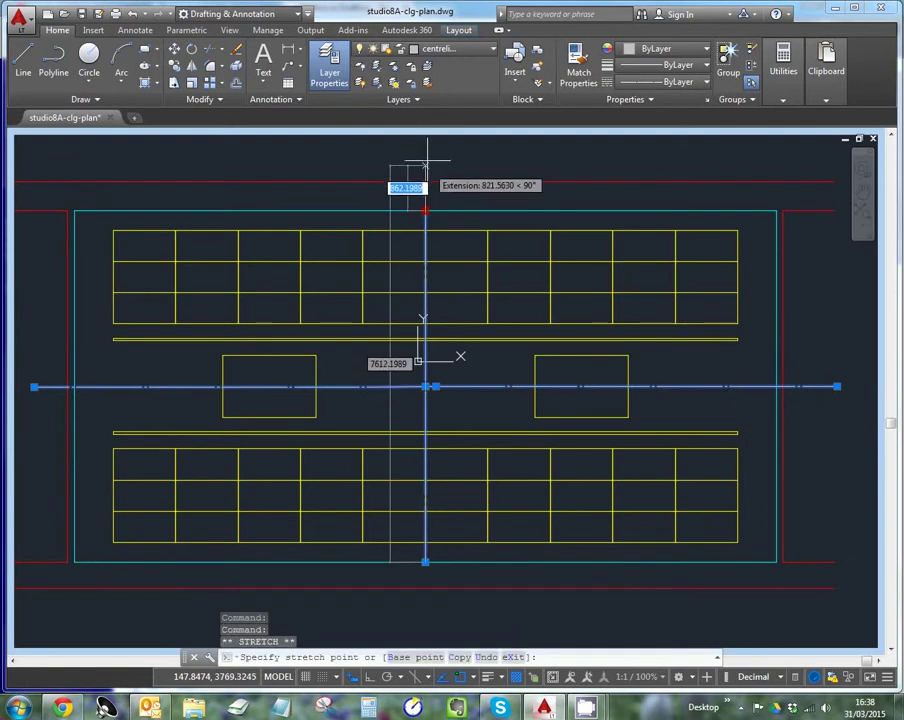
pyautogui.click(425, 152)
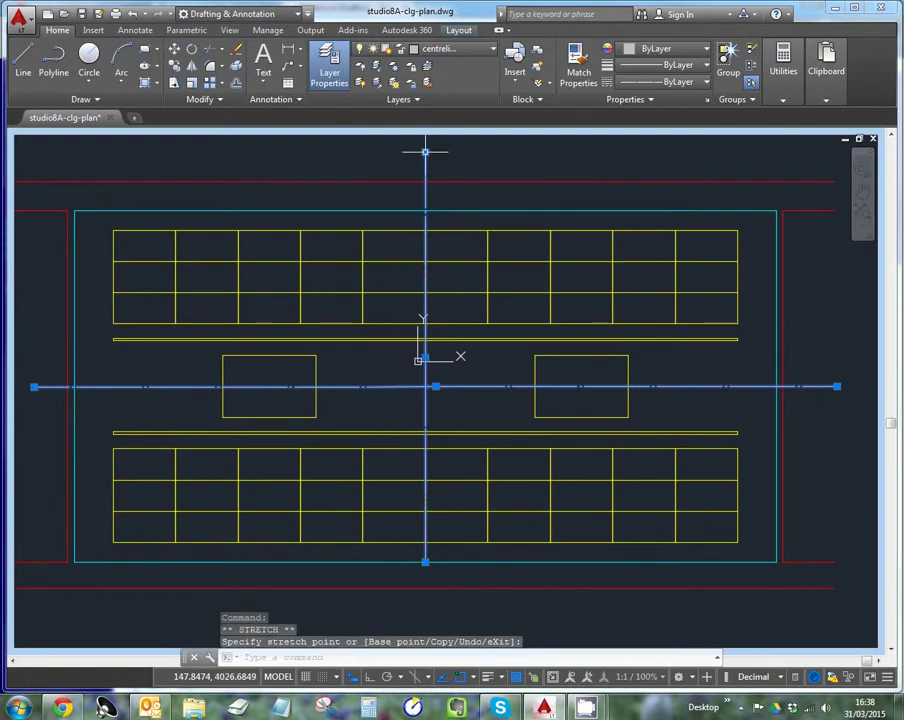
pyautogui.click(426, 562)
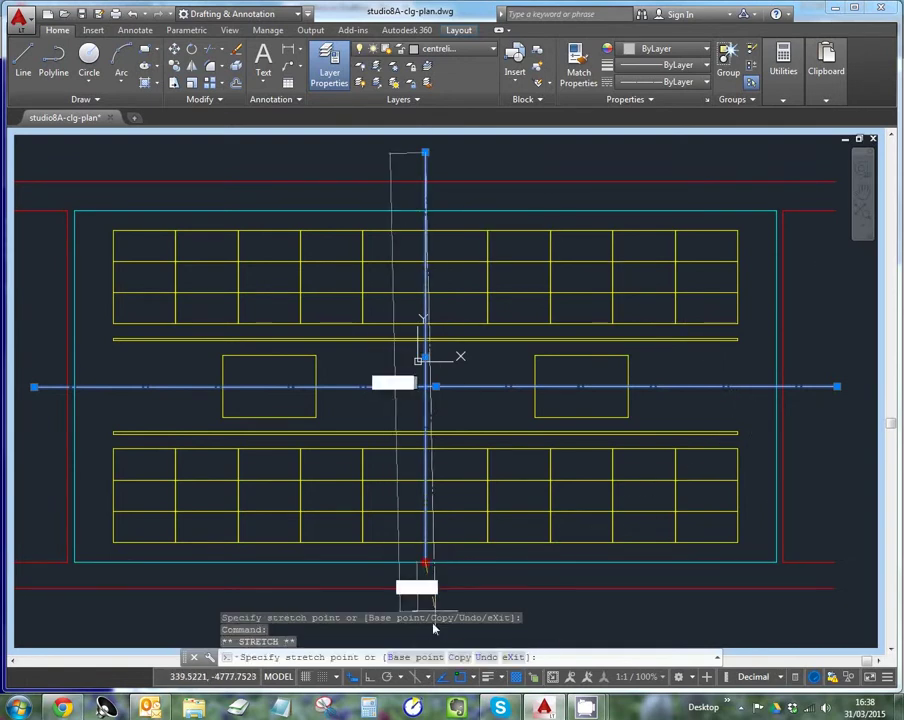
pyautogui.click(426, 624)
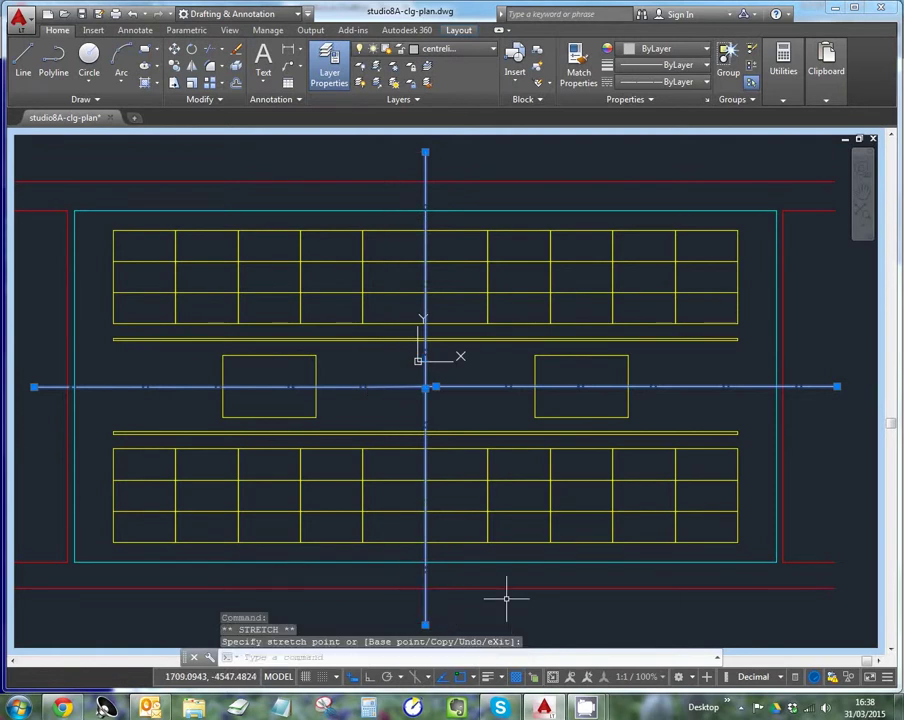
pyautogui.press('Escape')
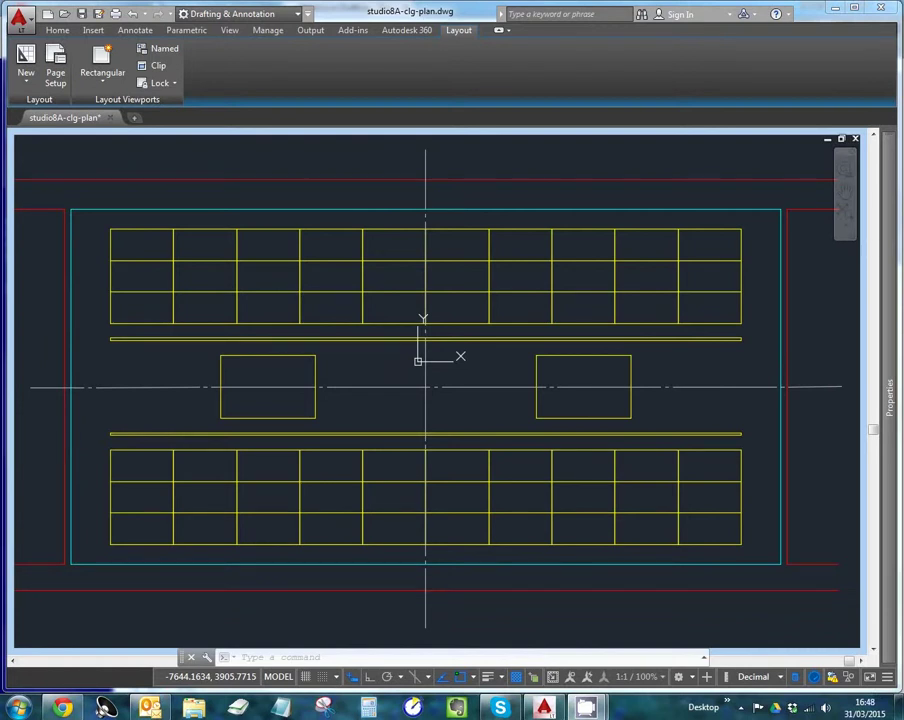
# Return to paper space, zoom out, and window-select on the layout sheet
pyautogui.click(277, 679)
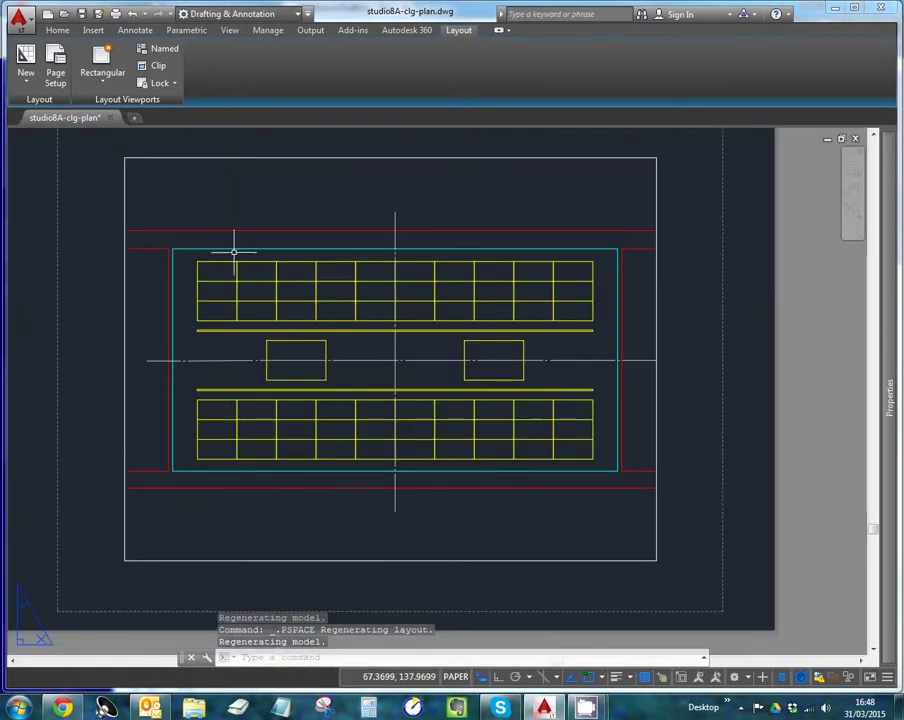
pyautogui.scroll(-2, 614, 254)
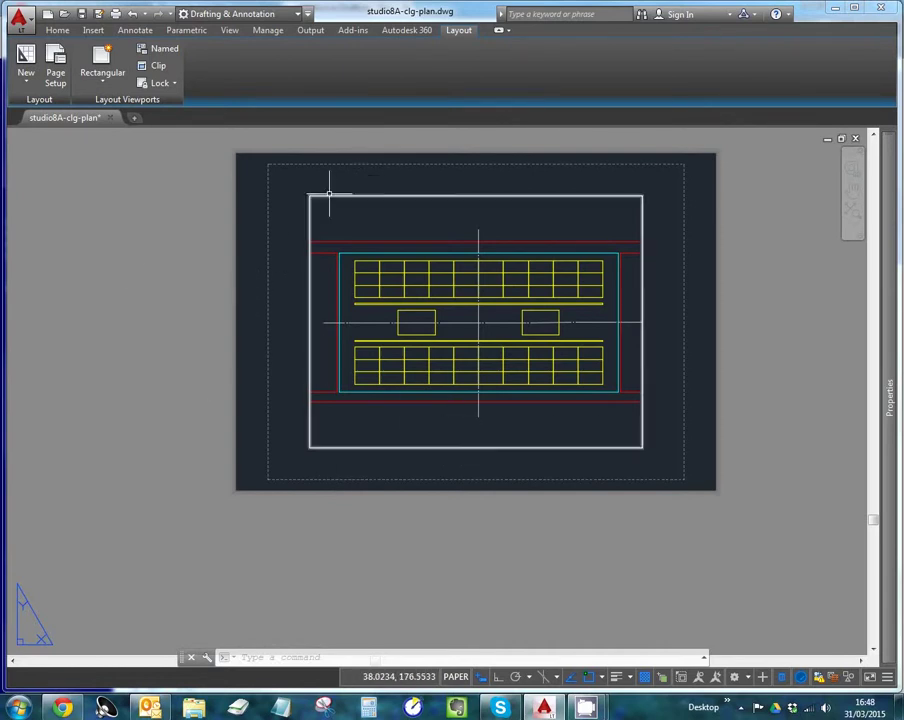
pyautogui.click(619, 298)
pyautogui.click(486, 320)
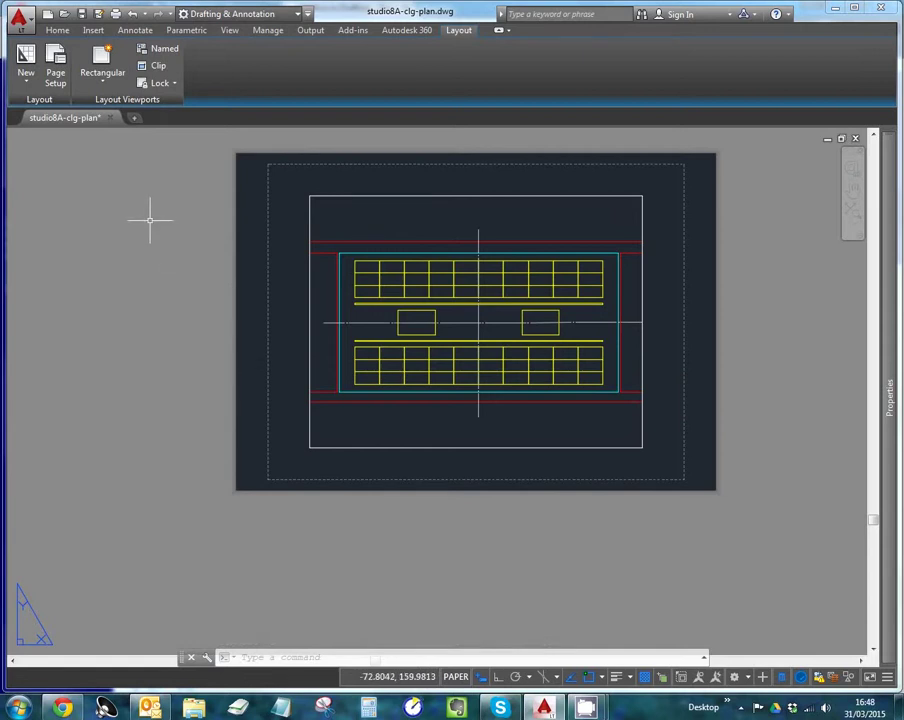
# Open the Page Setup Manager and start modifying the Layout1 page setup
pyautogui.click(57, 75)
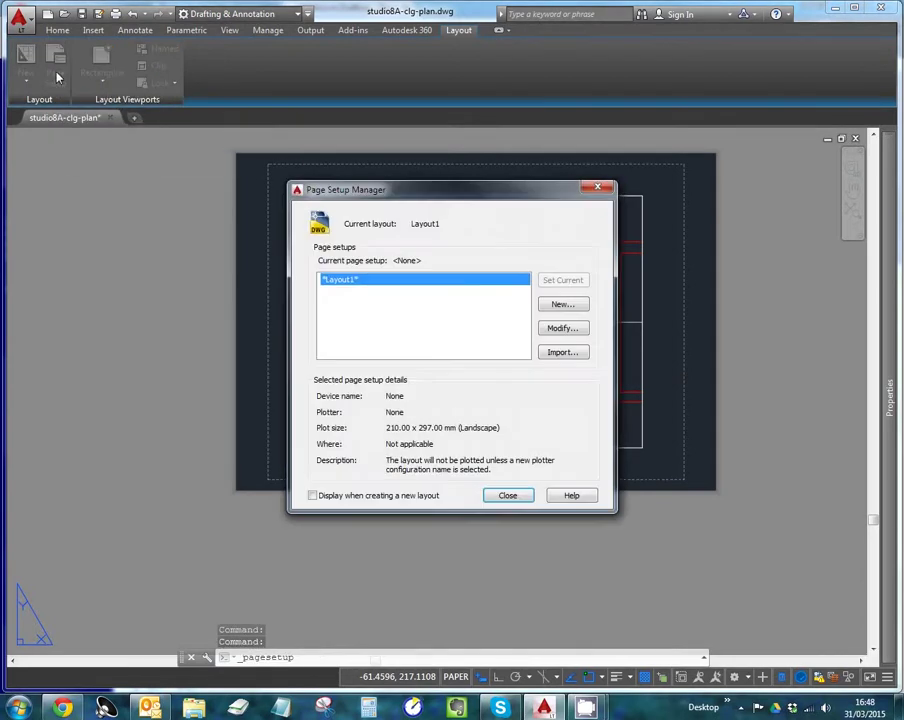
pyautogui.moveTo(428, 196)
pyautogui.mouseDown()
pyautogui.moveTo(348, 198)
pyautogui.moveTo(450, 700)
pyautogui.moveTo(576, 400)
pyautogui.moveTo(680, 334)
pyautogui.mouseUp()
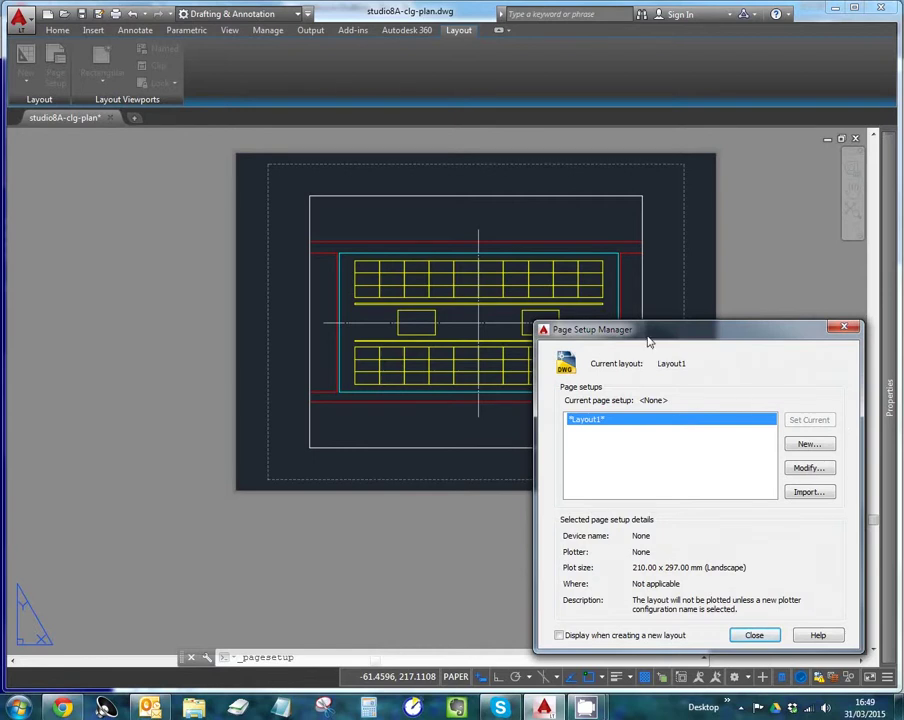
pyautogui.click(806, 476)
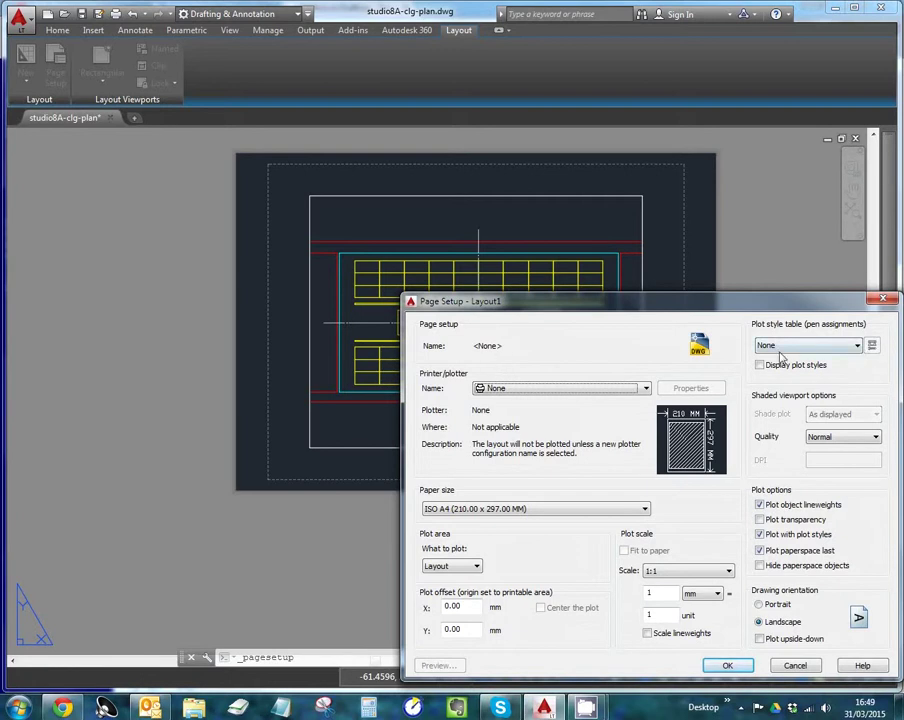
# Set Layout1 to plot to Adobe PDF on A3 paper and close the Page Setup Manager
pyautogui.click(646, 390)
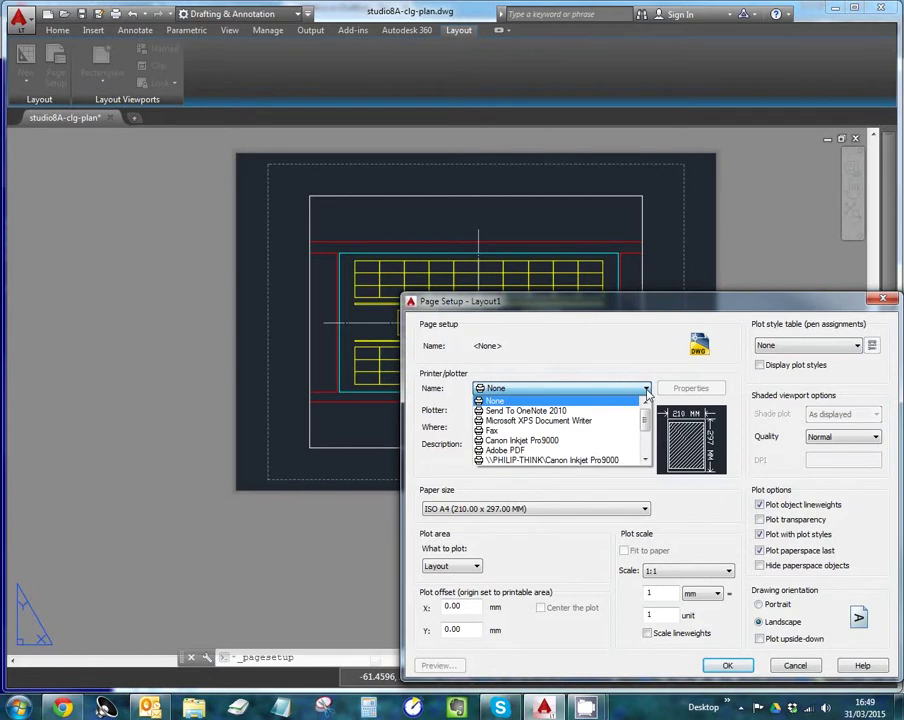
pyautogui.click(612, 452)
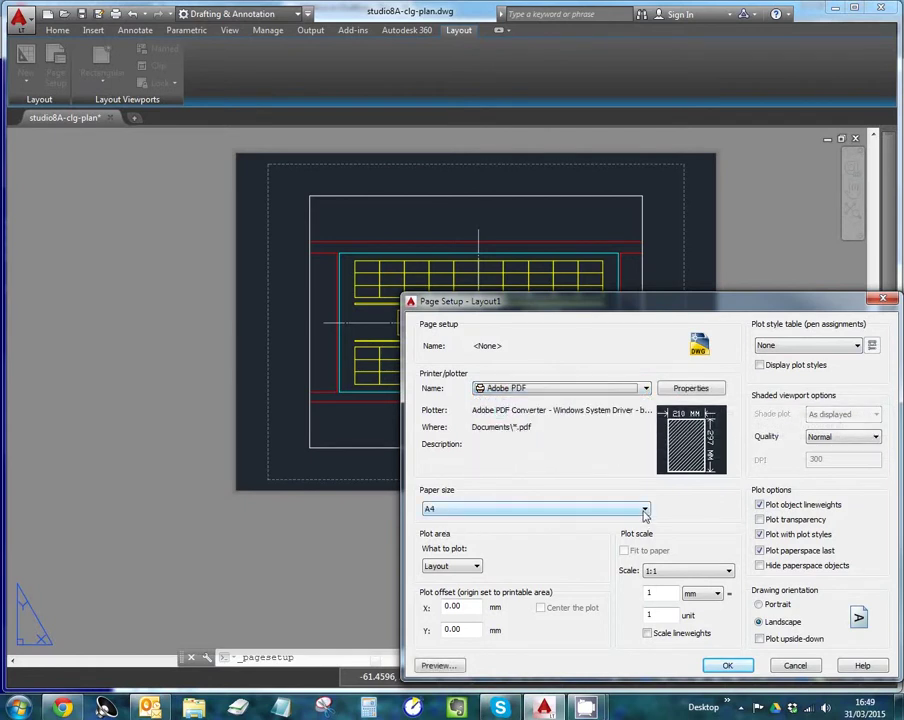
pyautogui.click(645, 510)
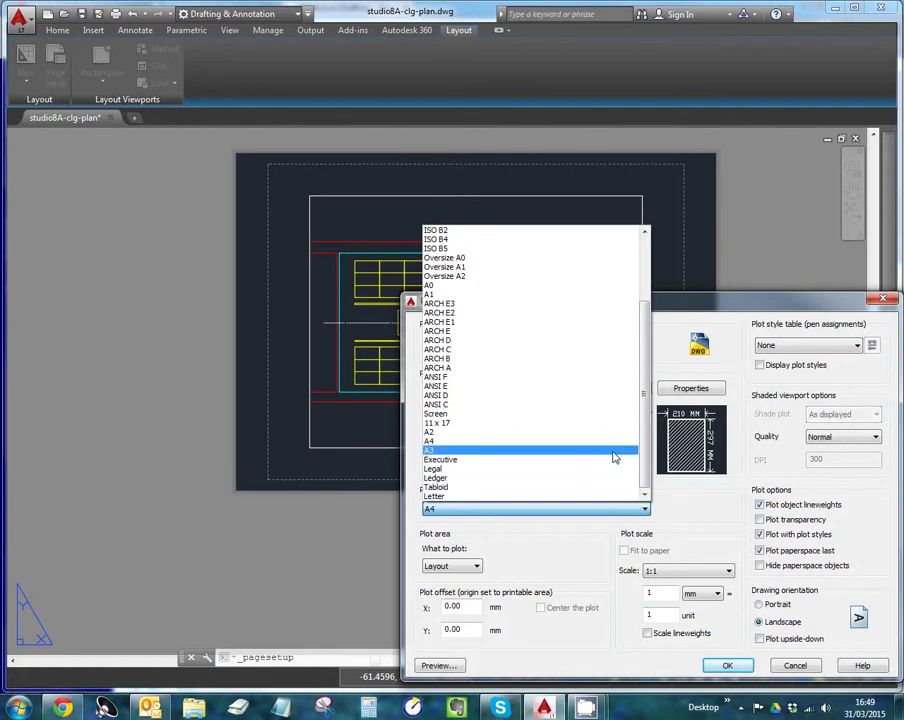
pyautogui.click(612, 453)
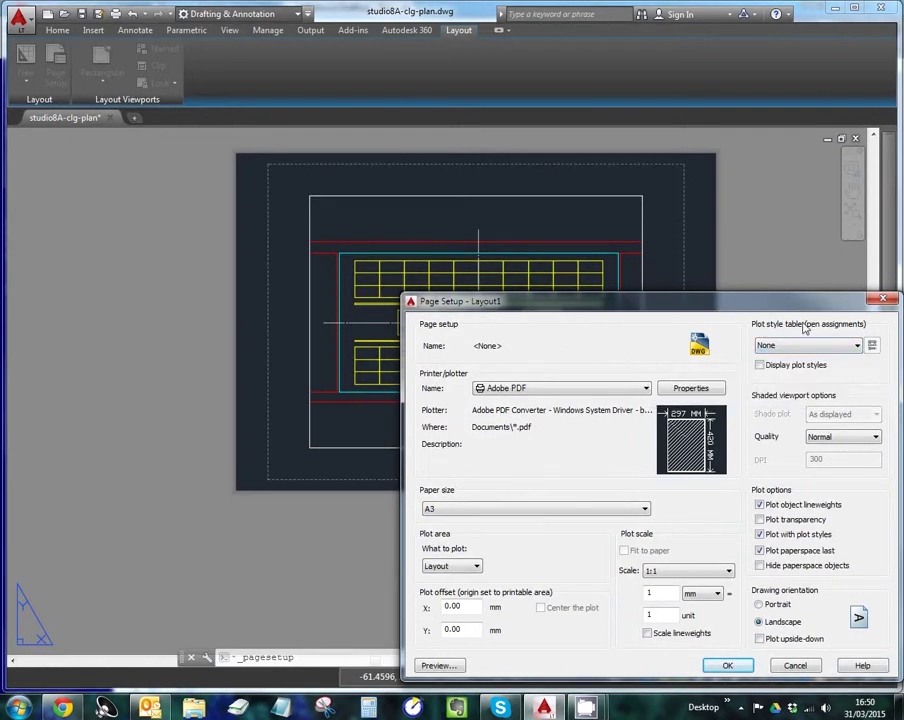
pyautogui.click(731, 666)
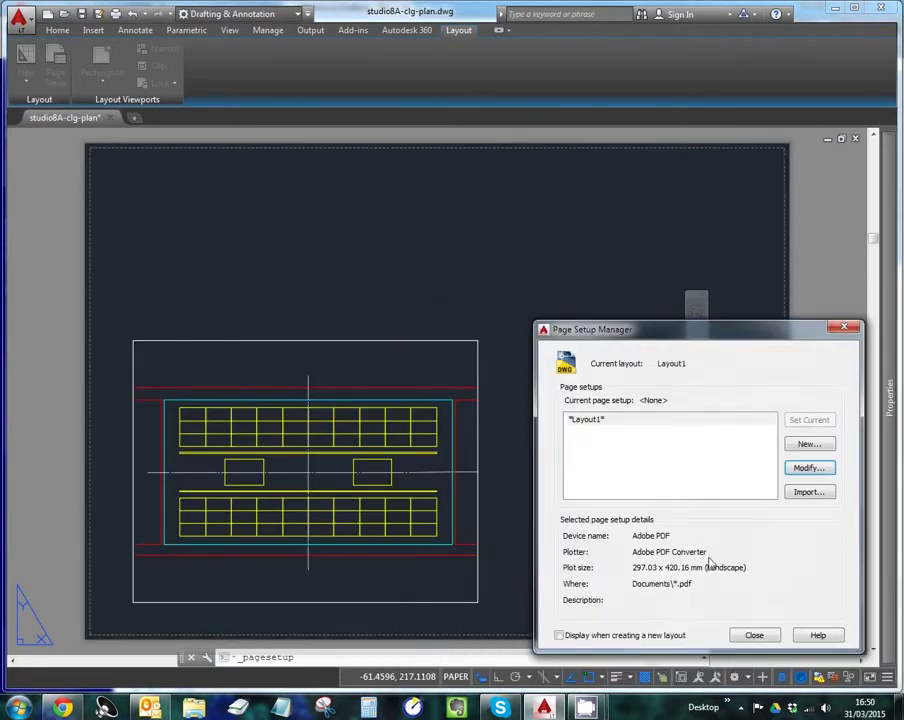
pyautogui.click(843, 329)
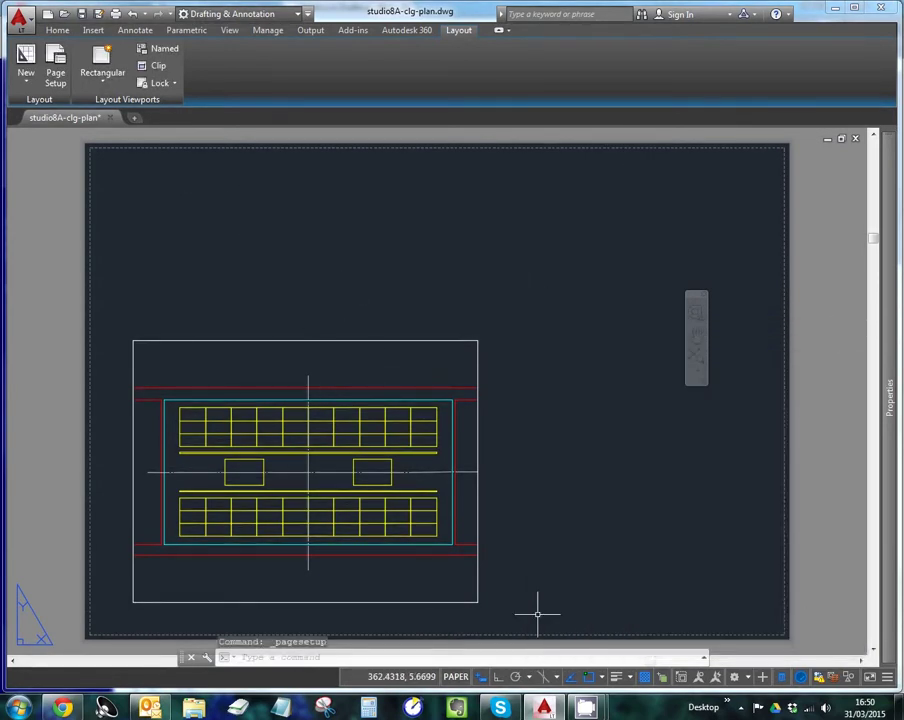
# Drag the plan viewport's corner grips out to the A3 sheet margins on all four sides
pyautogui.click(342, 341)
pyautogui.click(477, 341)
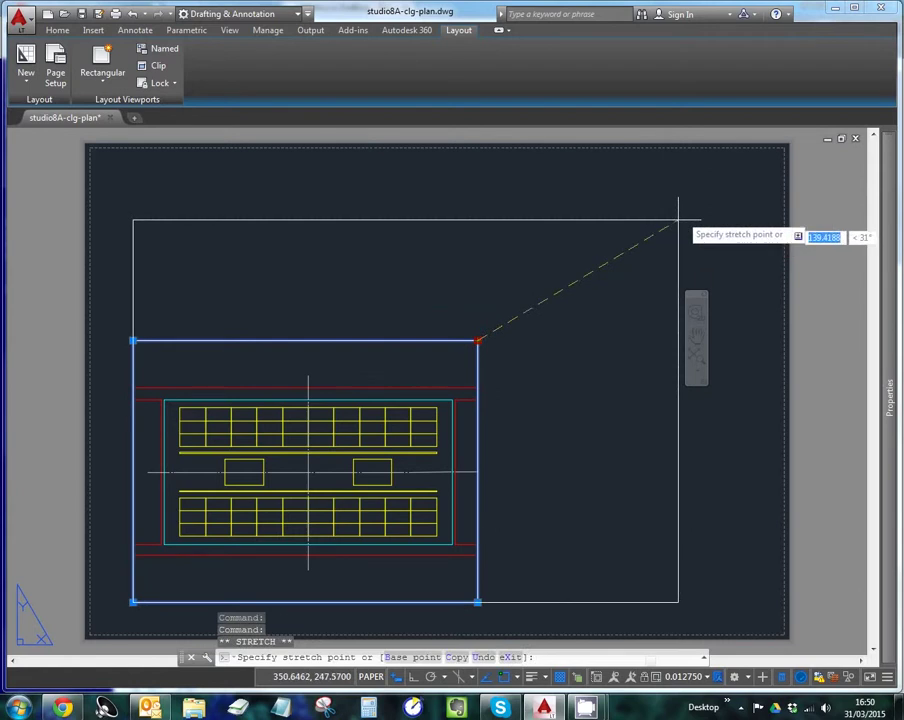
pyautogui.click(772, 157)
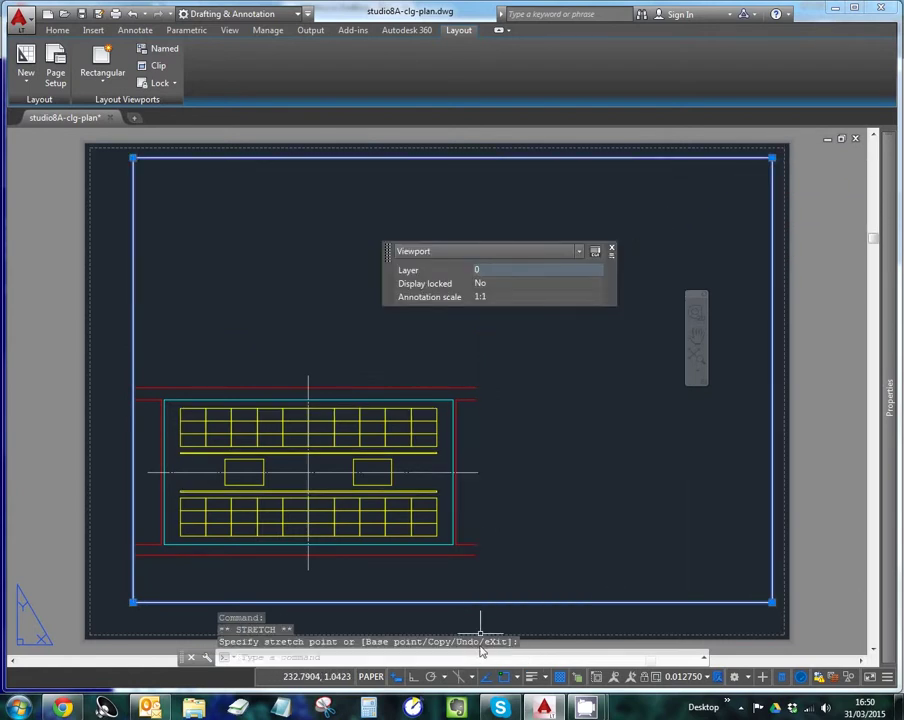
pyautogui.click(771, 600)
pyautogui.click(784, 634)
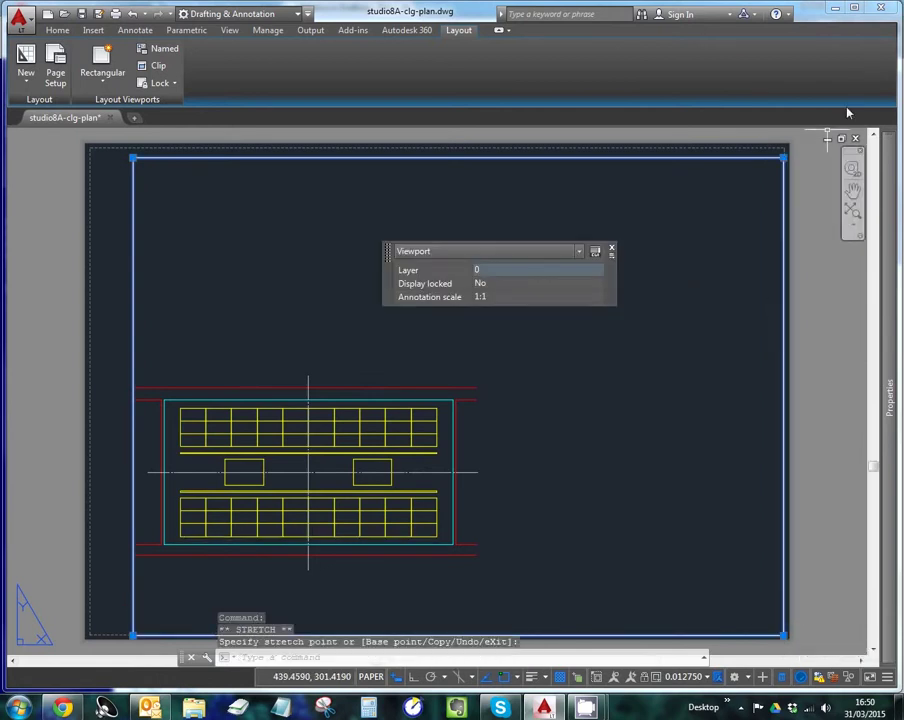
pyautogui.click(784, 157)
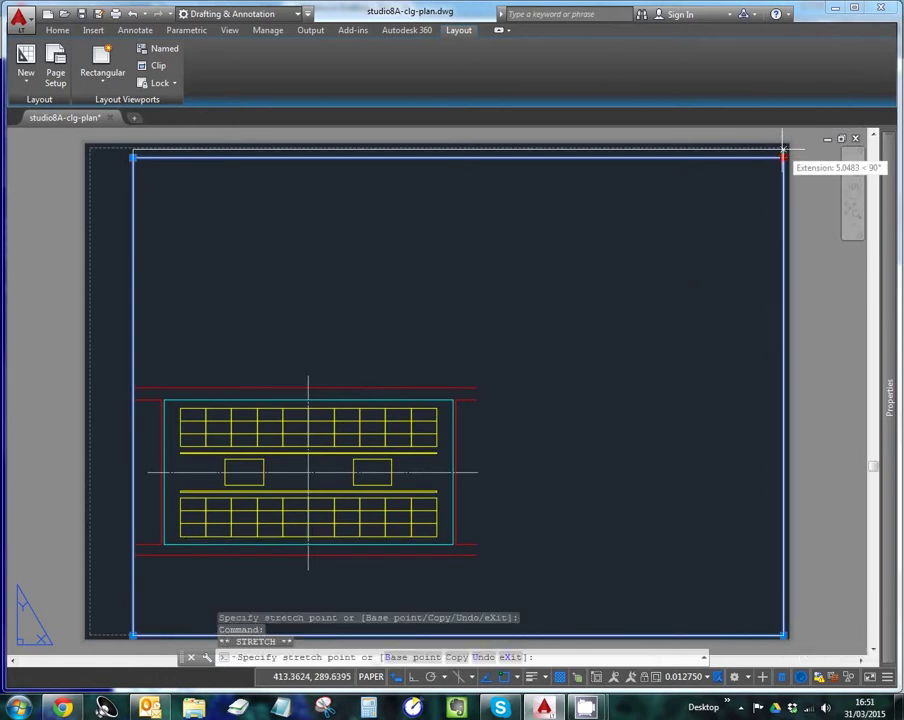
pyautogui.click(784, 150)
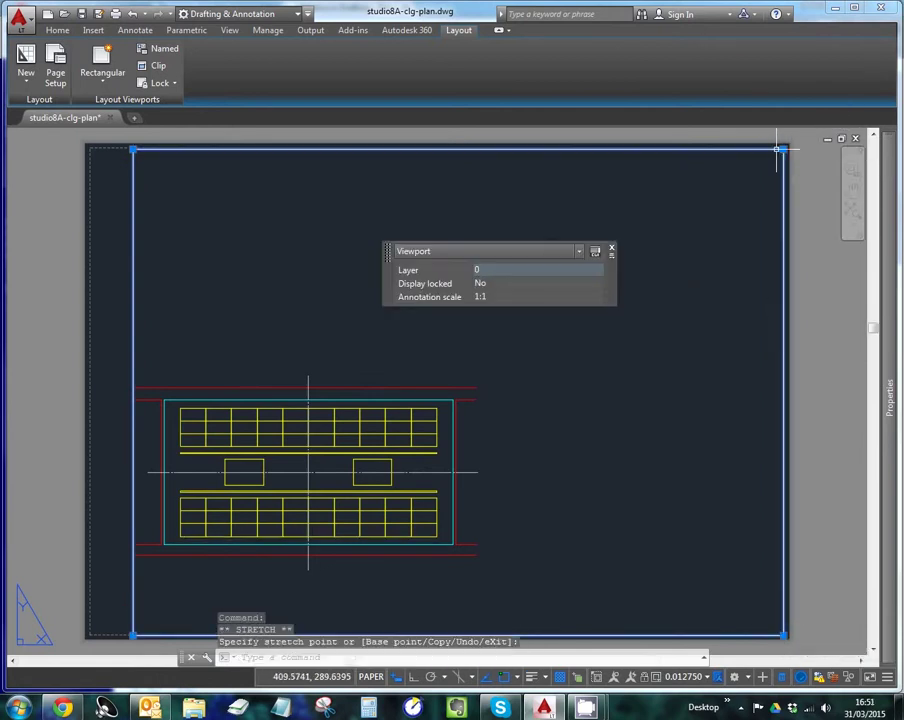
pyautogui.click(133, 634)
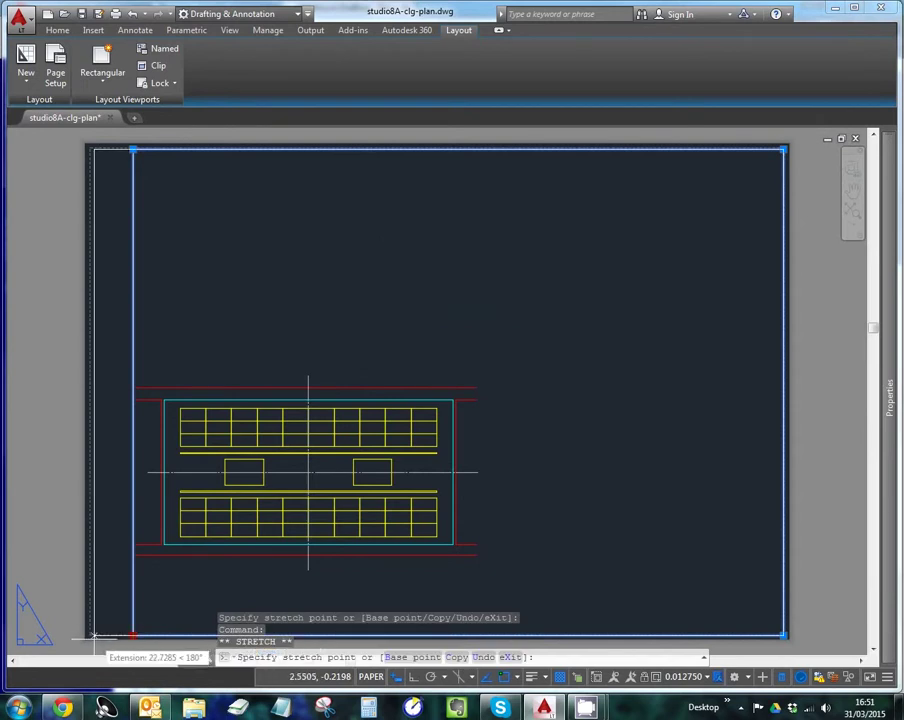
pyautogui.click(92, 636)
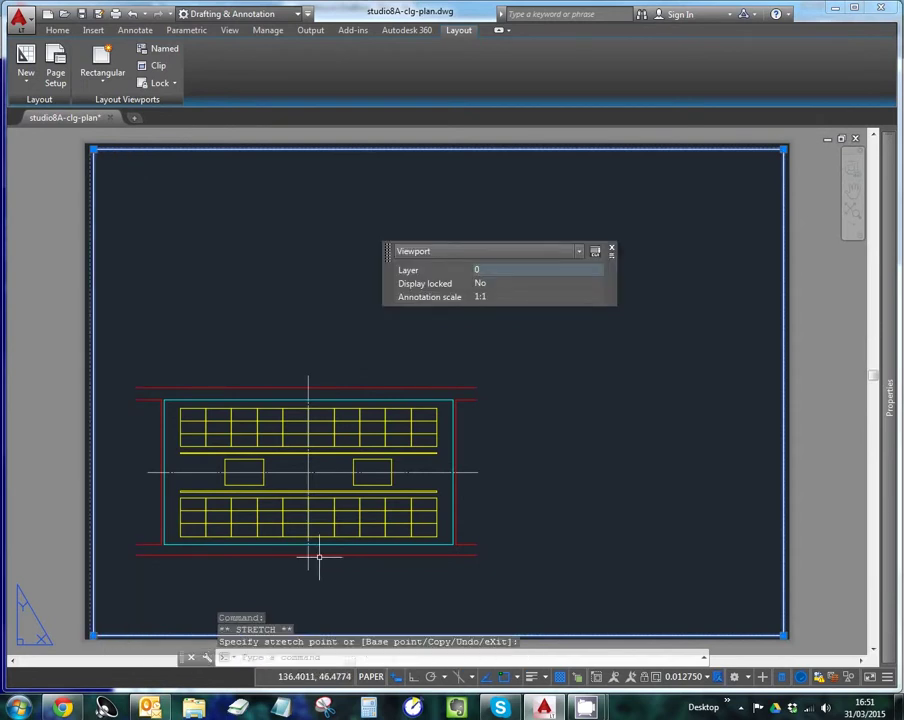
pyautogui.click(289, 387)
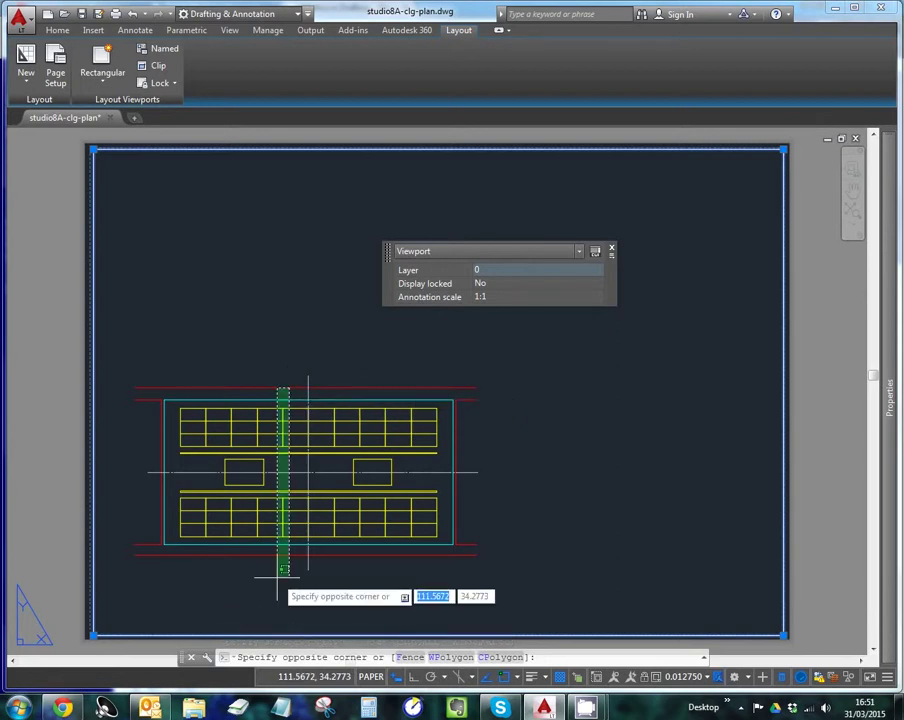
pyautogui.press('Escape')
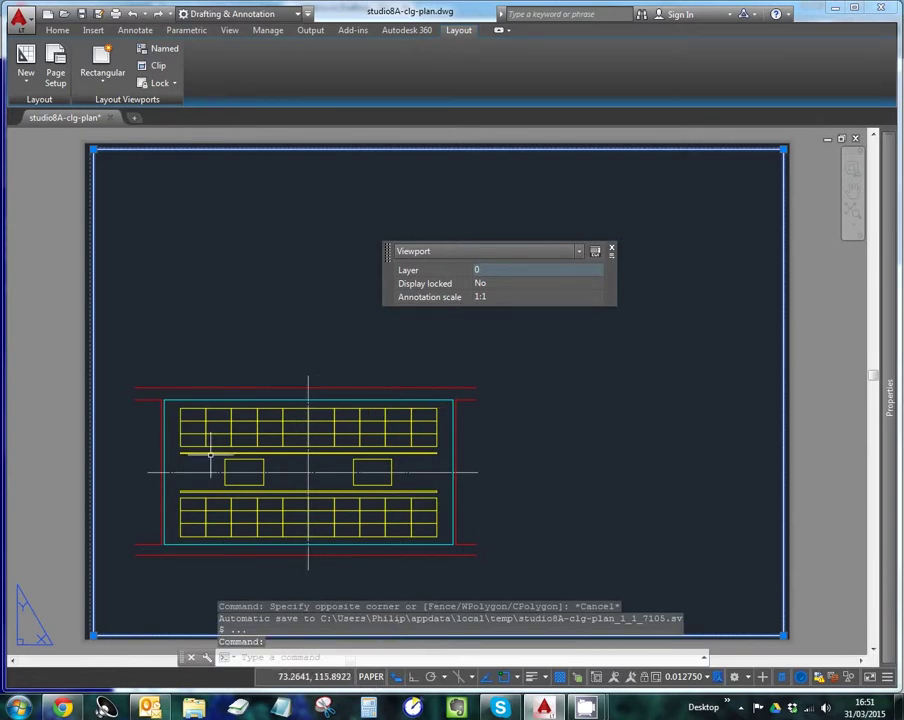
# Switch to model space inside the viewport and zoom it to a 1/50xp scale
pyautogui.click(372, 677)
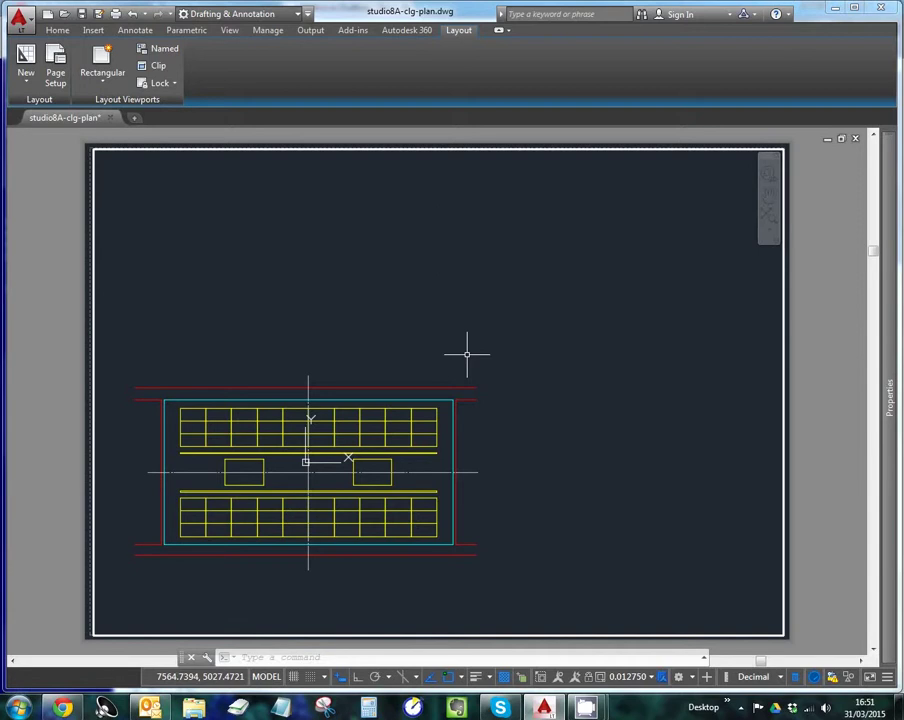
pyautogui.write('z')
pyautogui.press('Return')
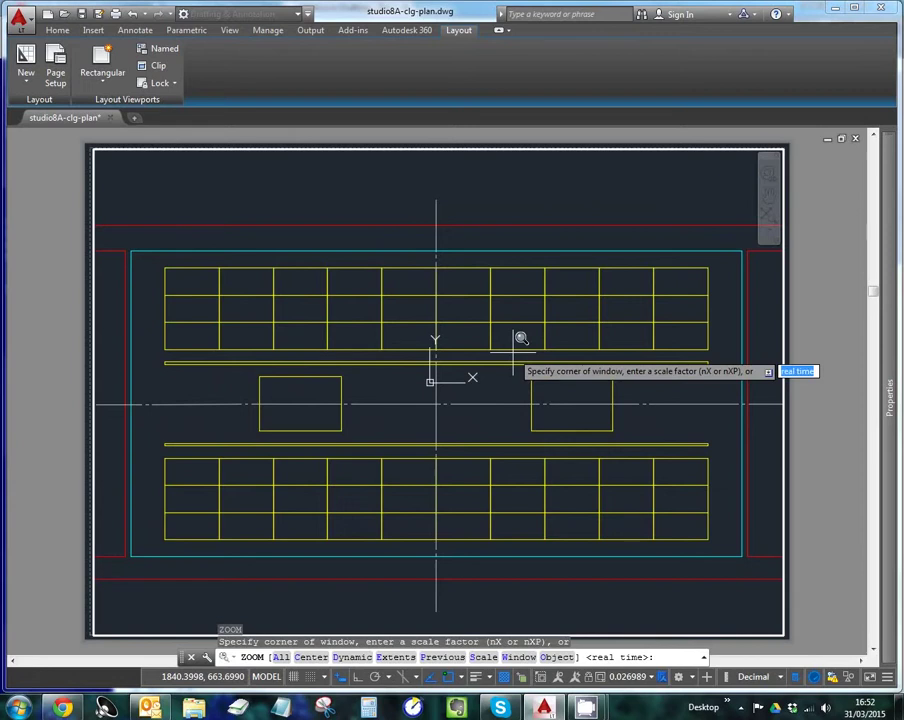
pyautogui.write('1/50')
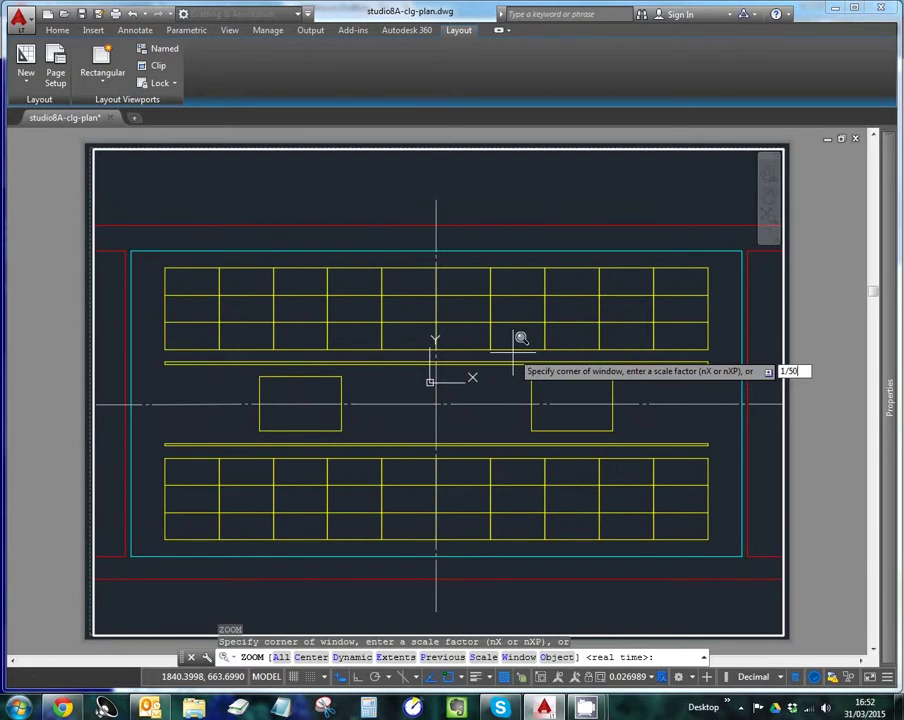
pyautogui.press('Return')
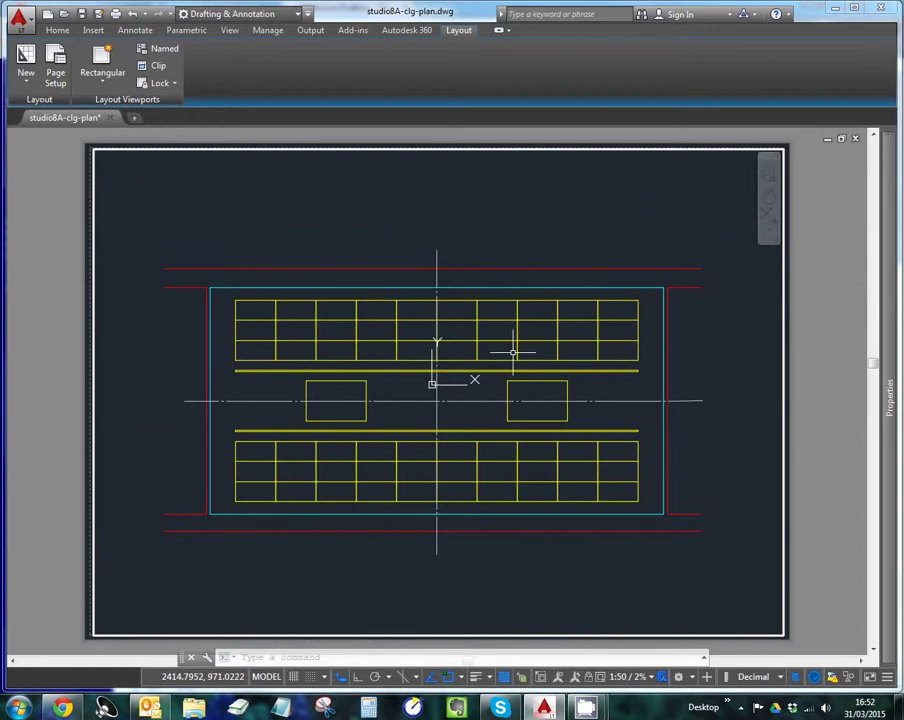
# Return to paper space and pull the viewport's corners in to closely frame the 1:50 plan
pyautogui.click(266, 677)
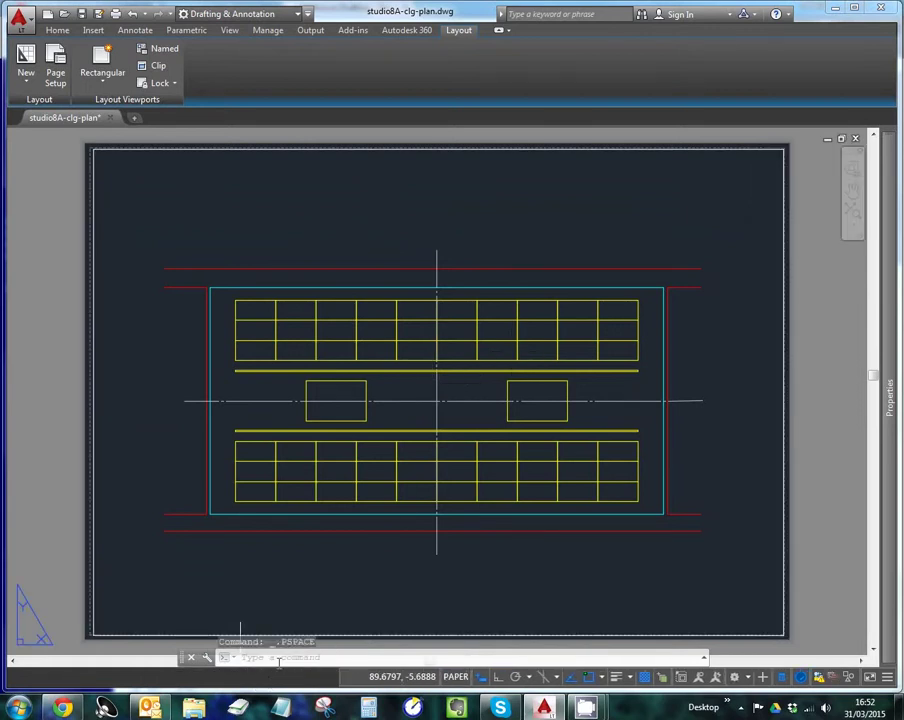
pyautogui.click(449, 635)
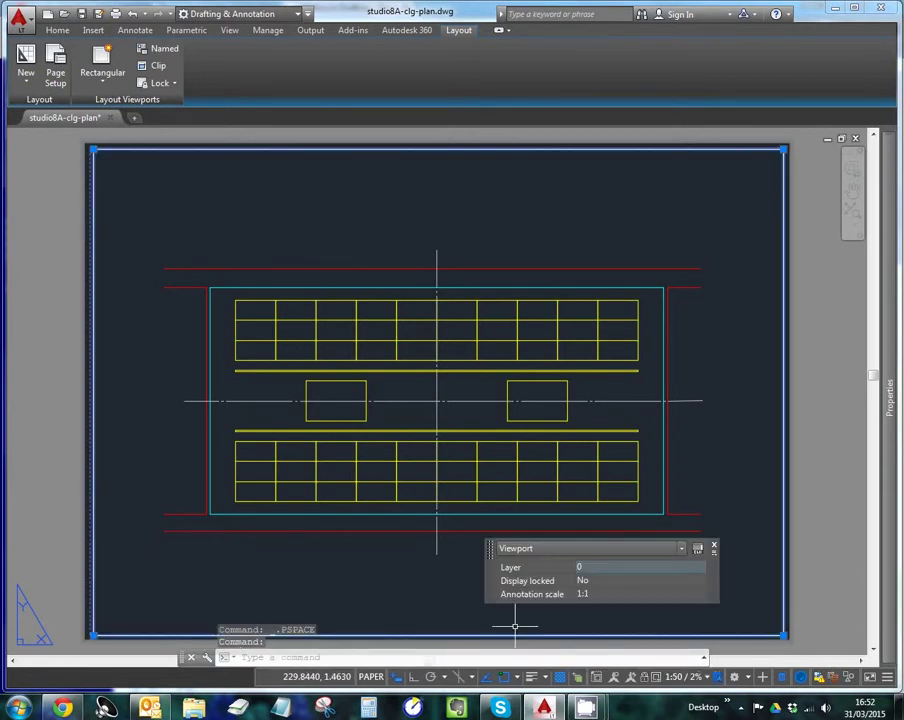
pyautogui.click(783, 635)
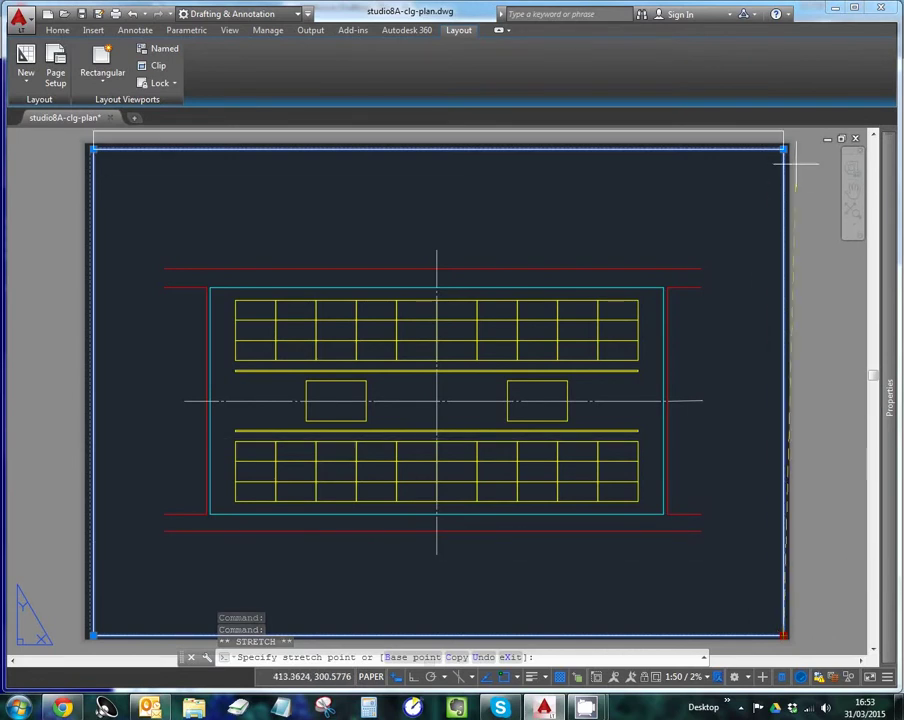
pyautogui.click(728, 551)
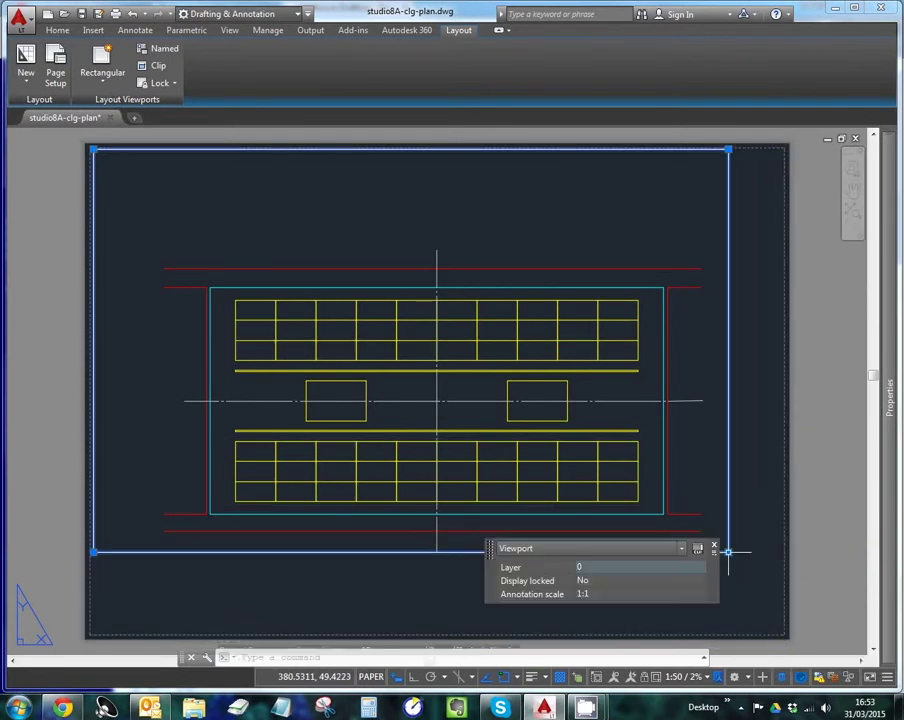
pyautogui.click(728, 148)
pyautogui.click(712, 244)
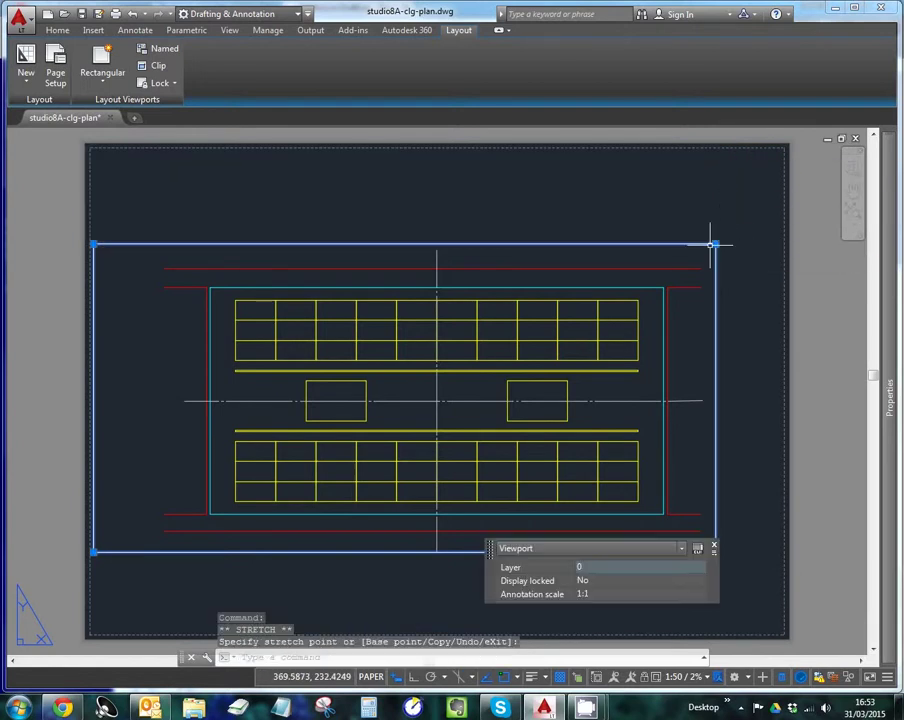
pyautogui.click(93, 244)
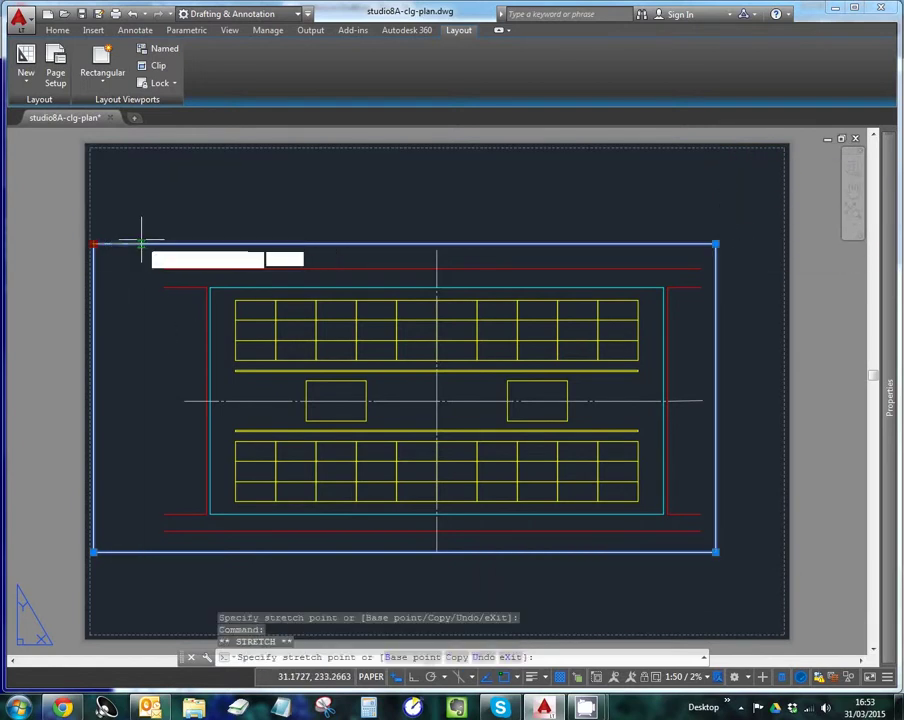
pyautogui.click(138, 244)
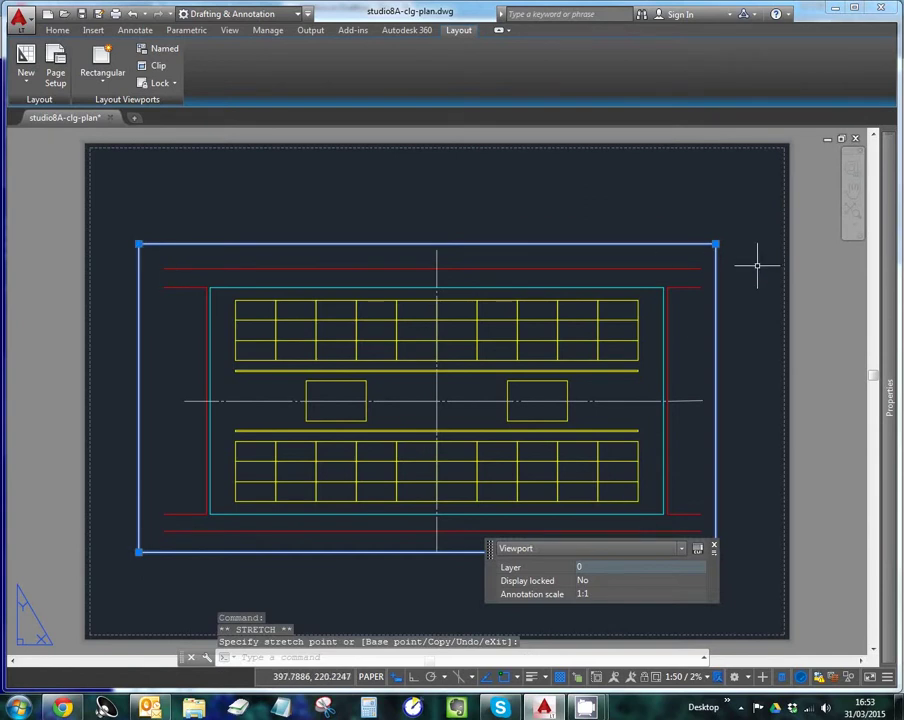
pyautogui.click(716, 244)
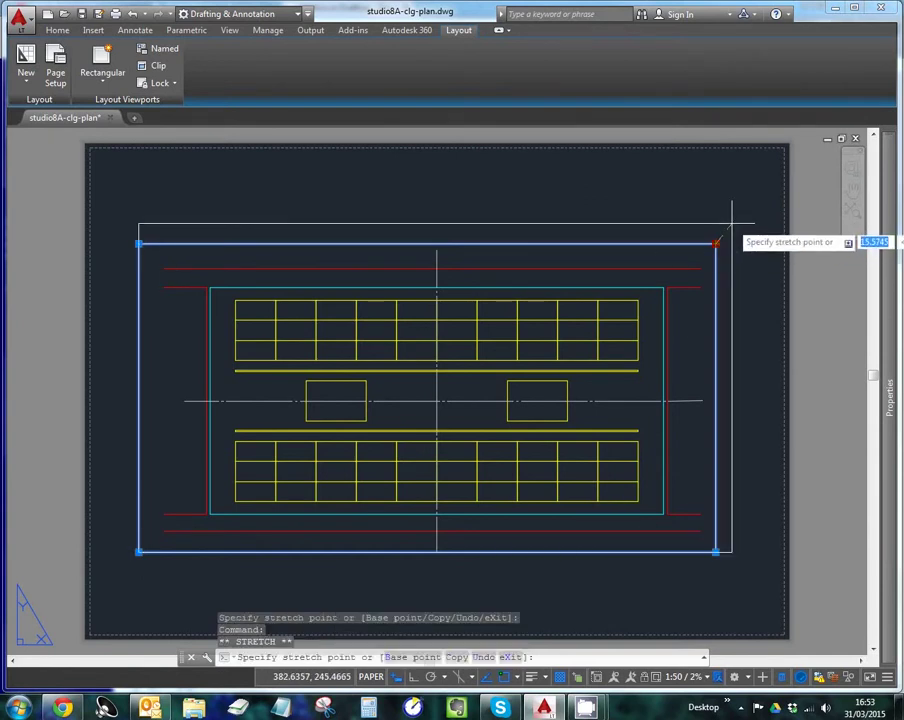
pyautogui.click(732, 224)
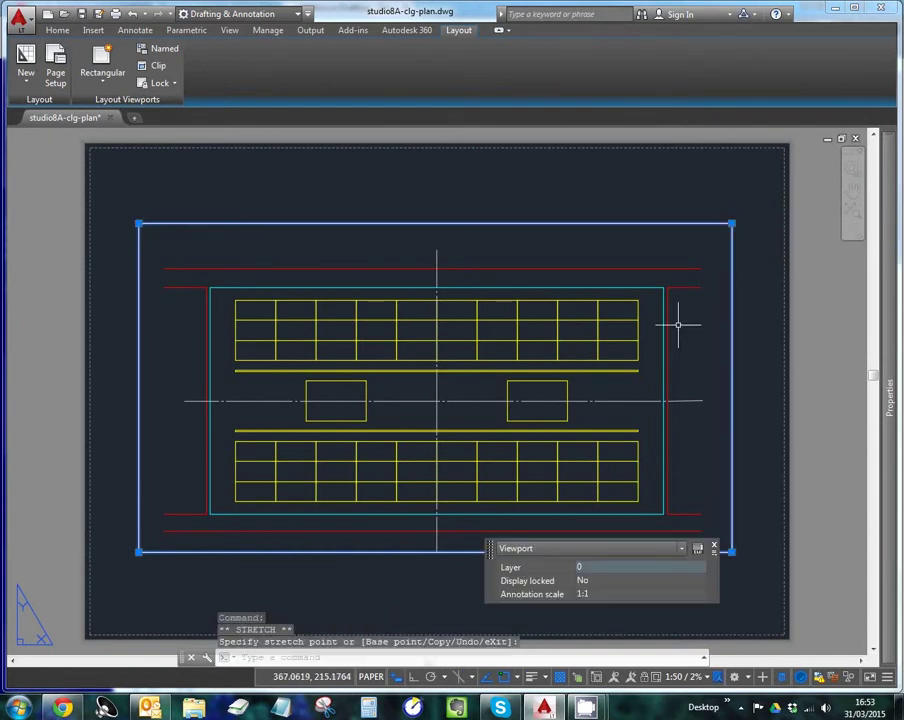
pyautogui.click(732, 551)
pyautogui.click(732, 572)
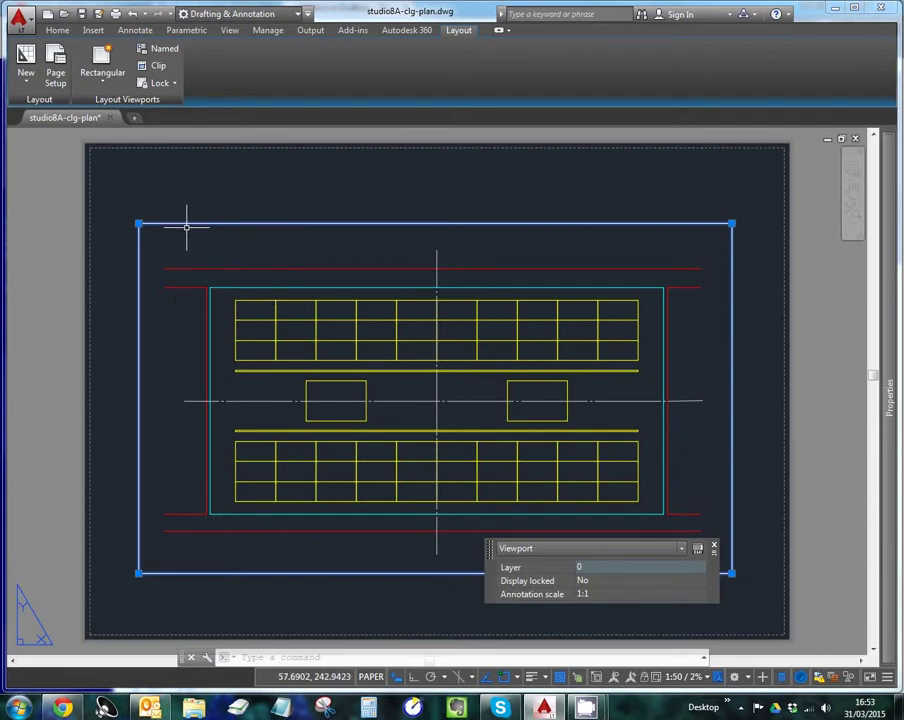
# Move the viewport upward on the sheet with the M command, using its top edge as base point
pyautogui.write('M')
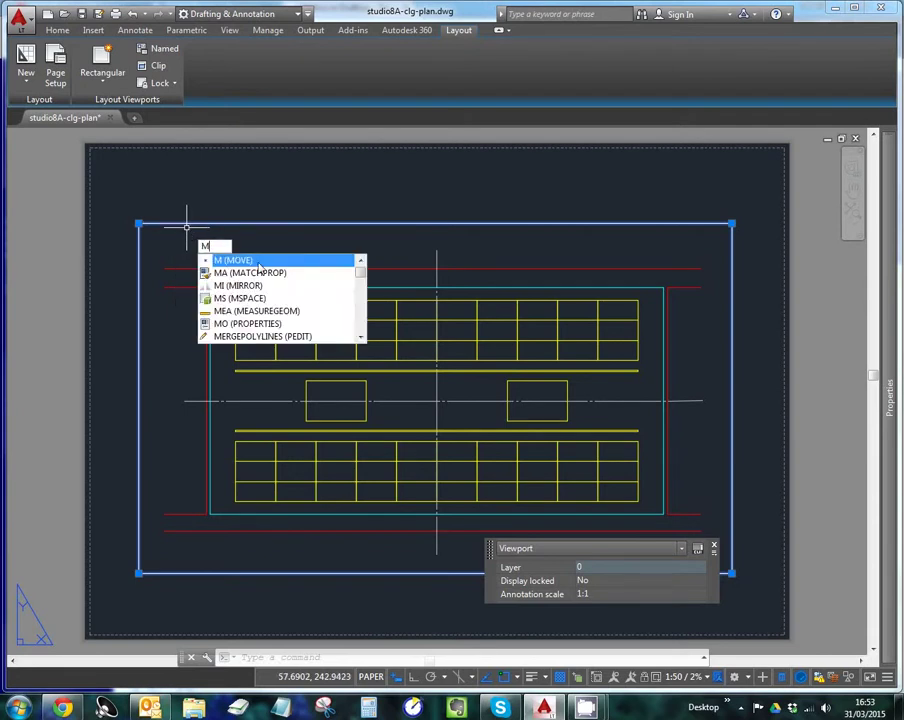
pyautogui.press('Return')
pyautogui.click(237, 222)
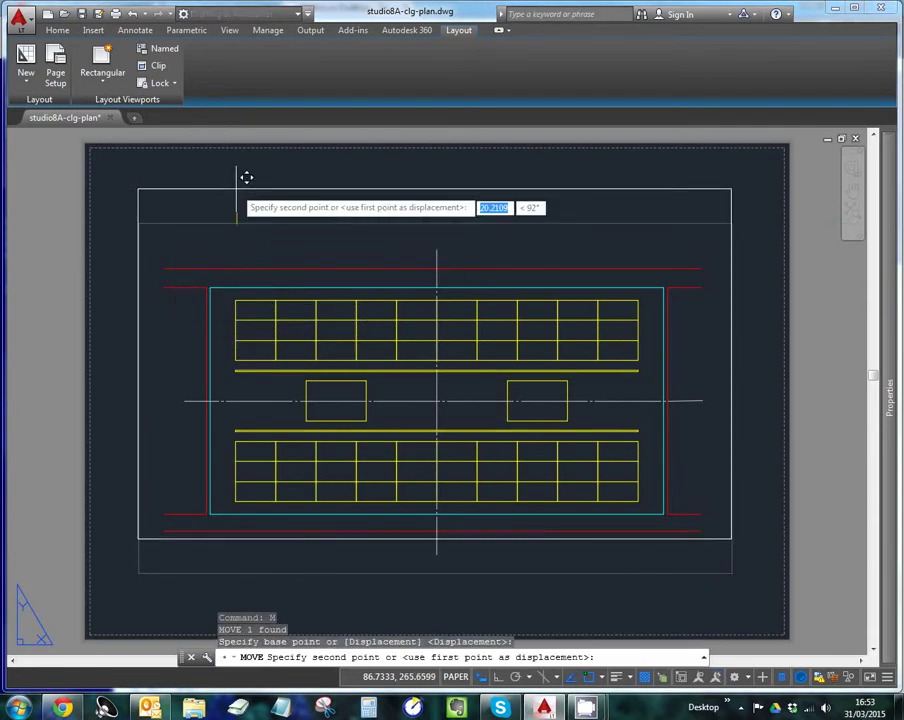
pyautogui.click(236, 175)
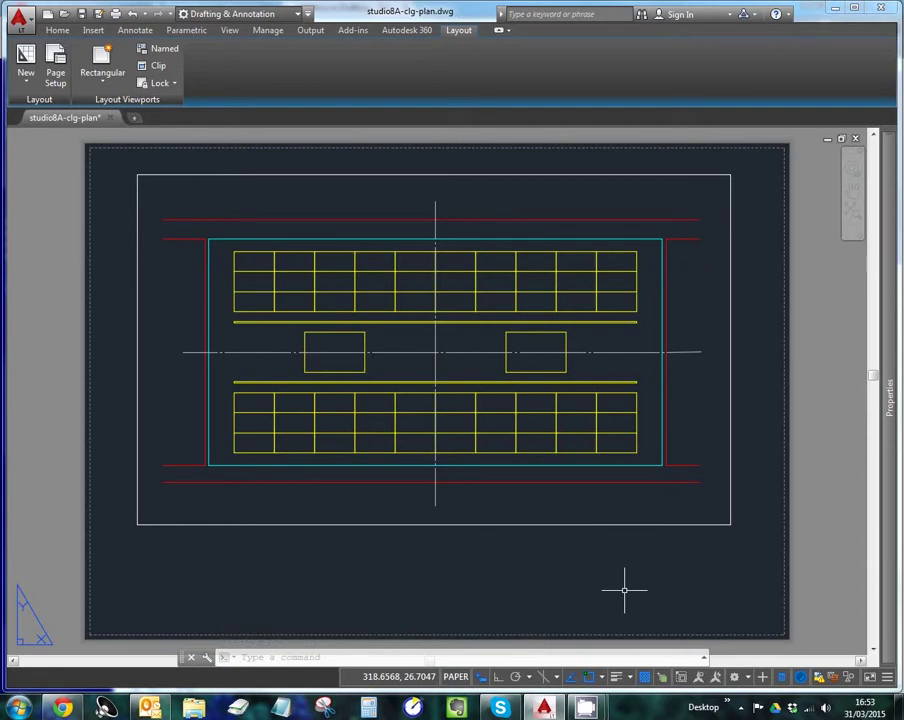
pyautogui.press('Escape')
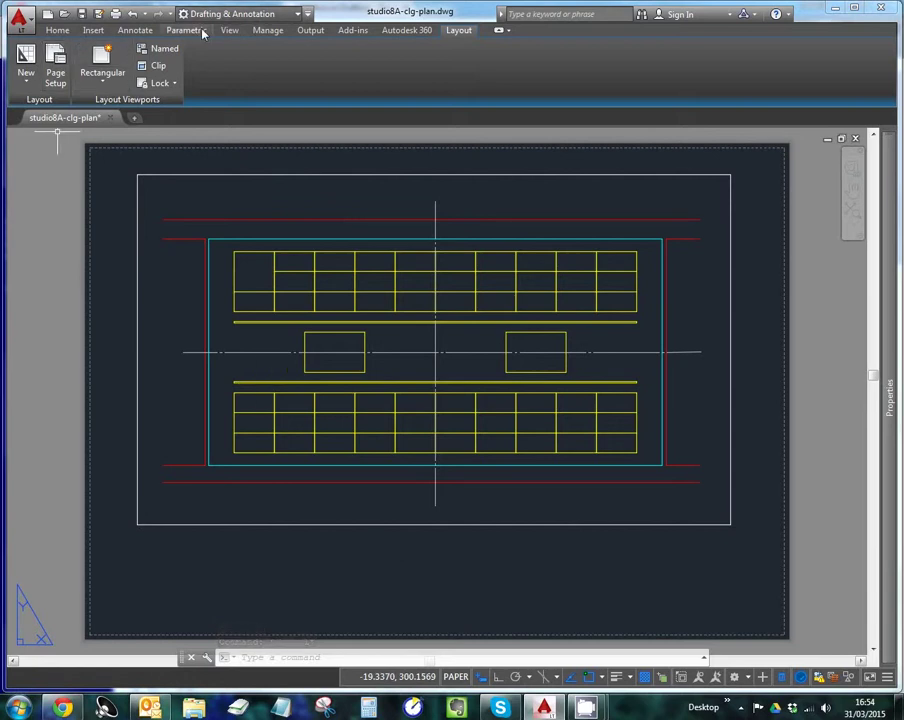
# Add a vertical 1800 linear dimension along the upper grid, placed to its left
pyautogui.click(147, 33)
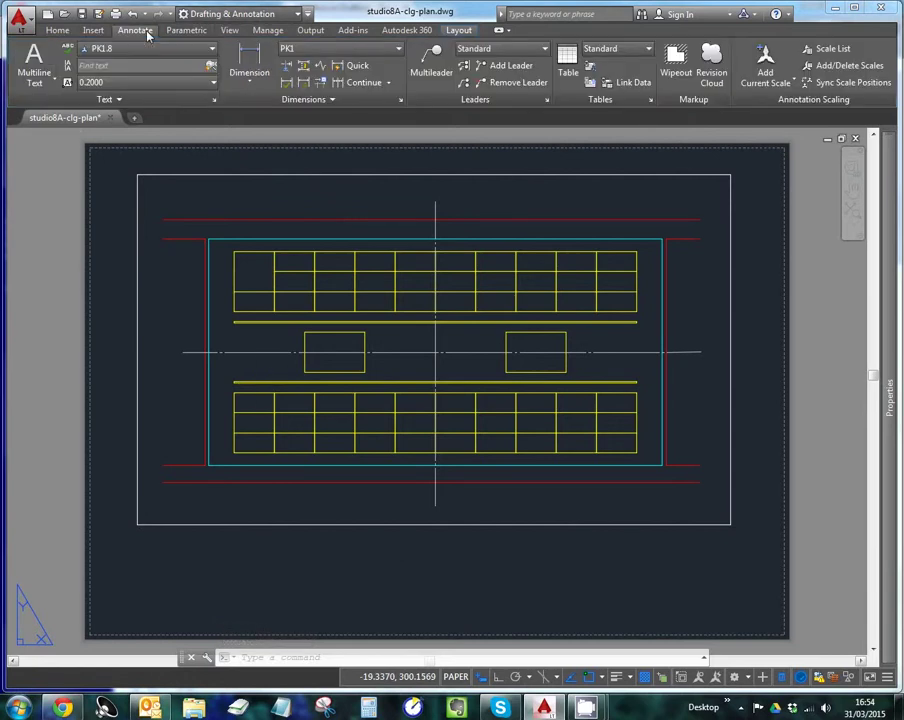
pyautogui.scroll(2, 276, 290)
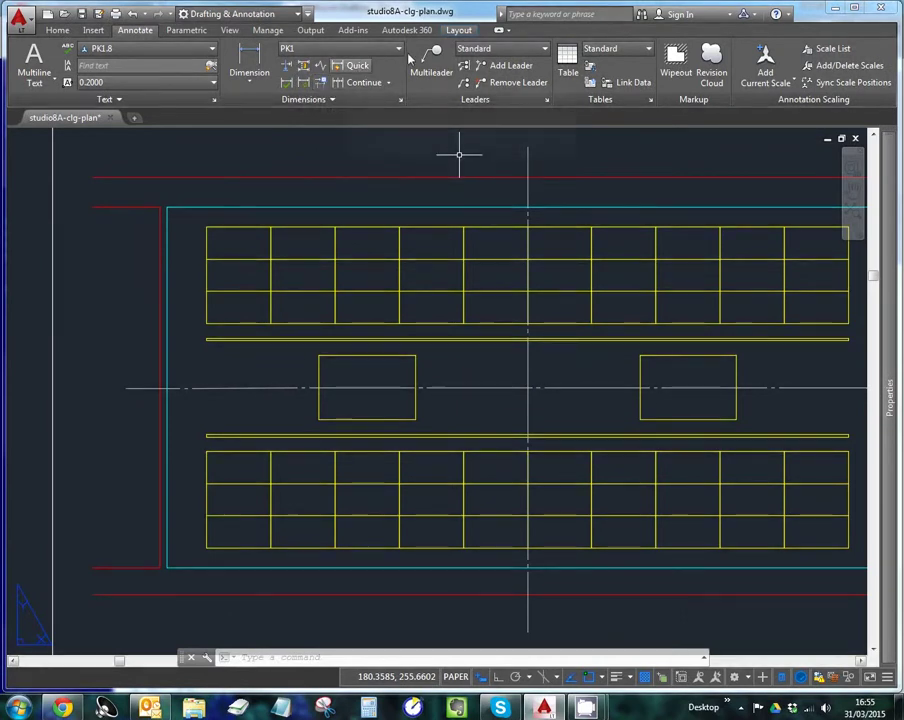
pyautogui.click(249, 62)
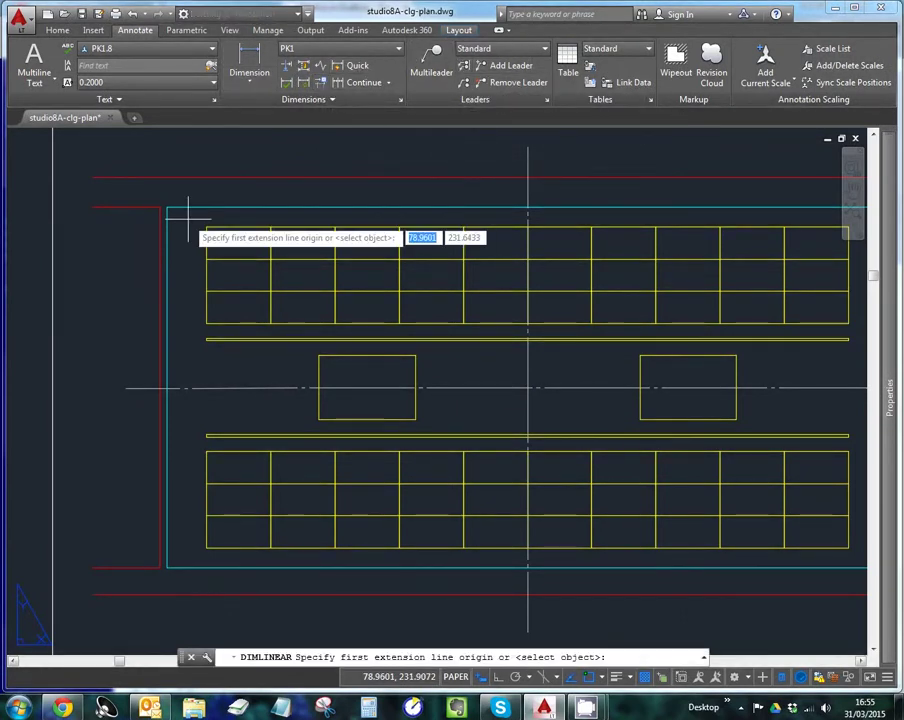
pyautogui.click(207, 227)
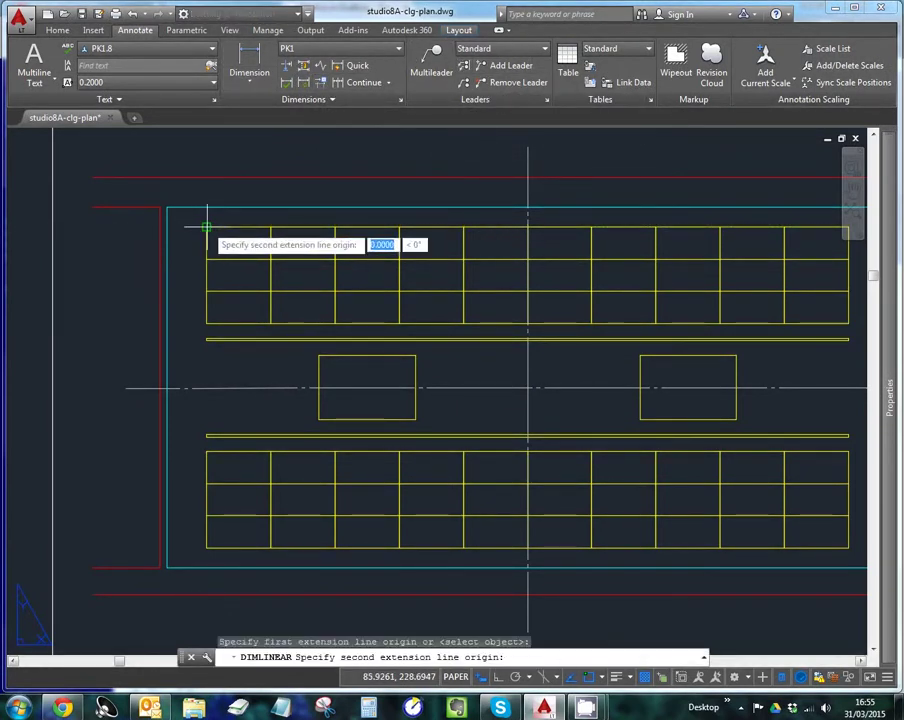
pyautogui.click(206, 323)
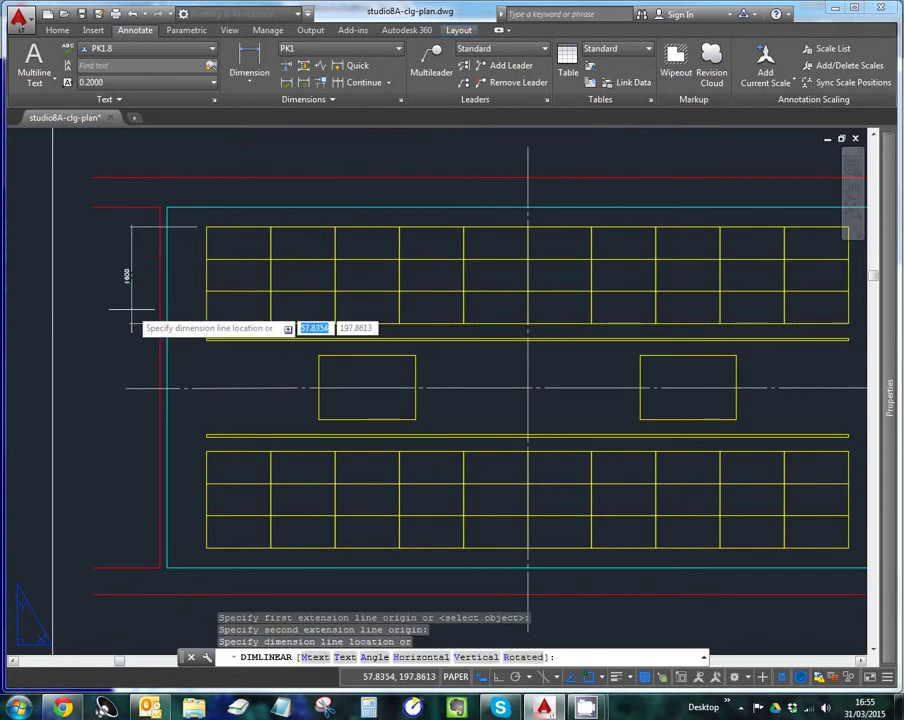
pyautogui.click(131, 310)
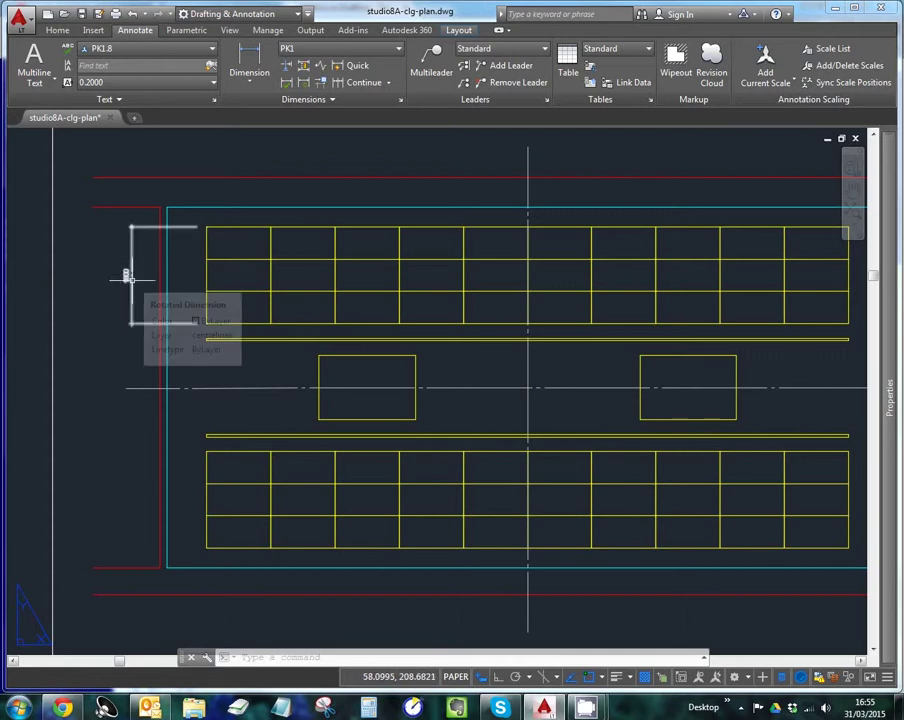
# Zoom around the plan to check the new 1800 dimension and clear its selection
pyautogui.scroll(-3, 128, 282)
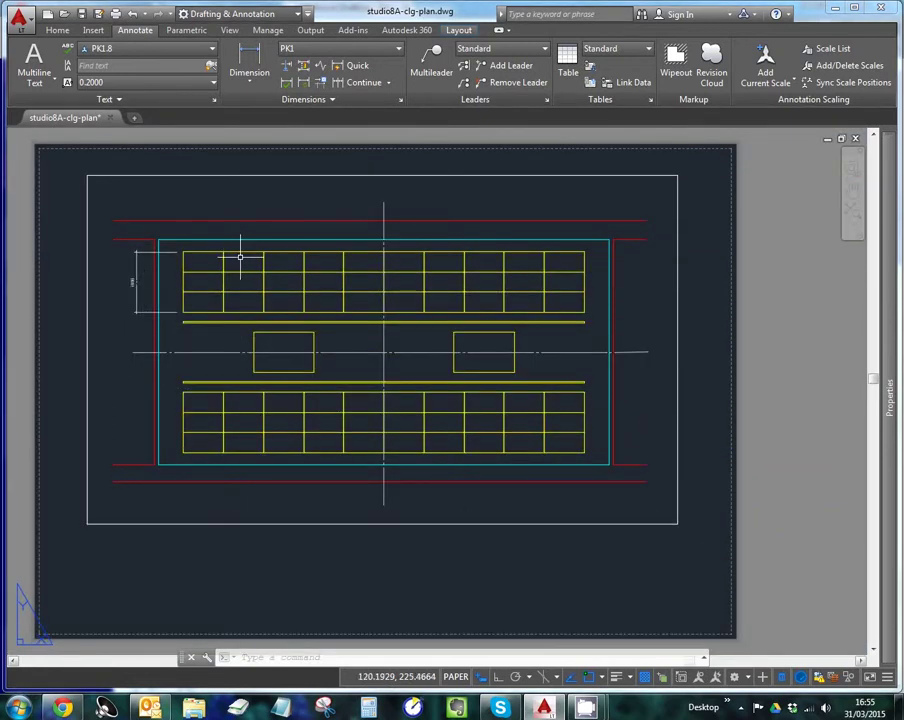
pyautogui.scroll(5, 130, 282)
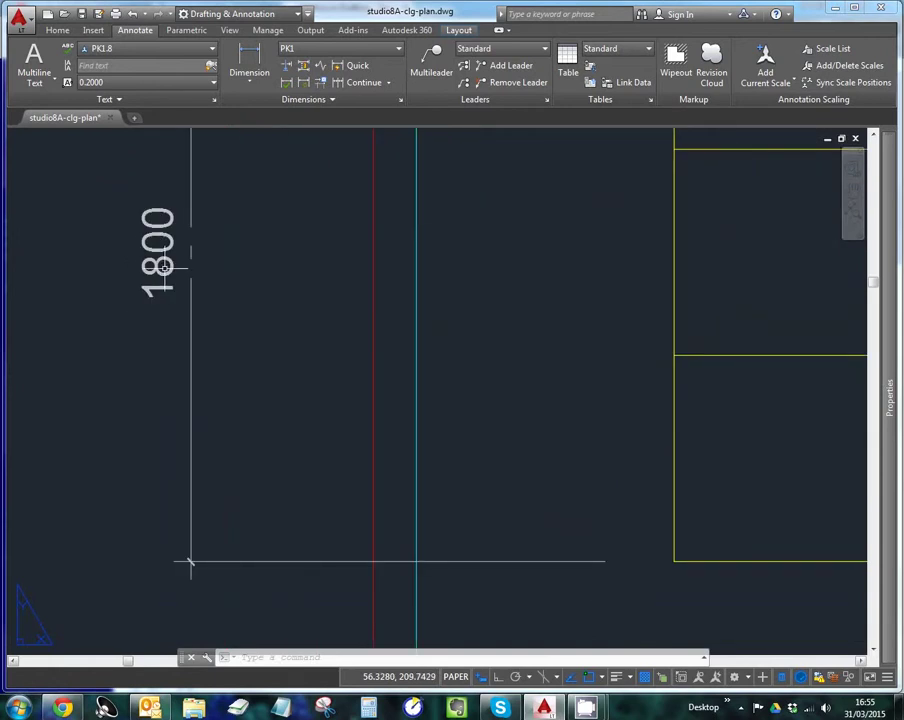
pyautogui.scroll(-5, 165, 267)
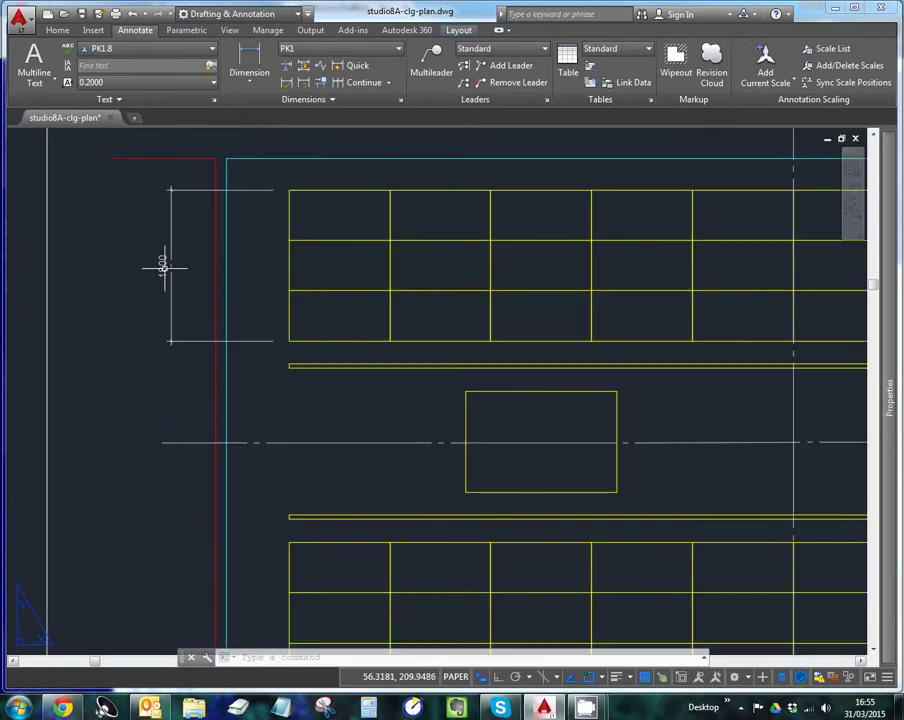
pyautogui.scroll(-3, 165, 267)
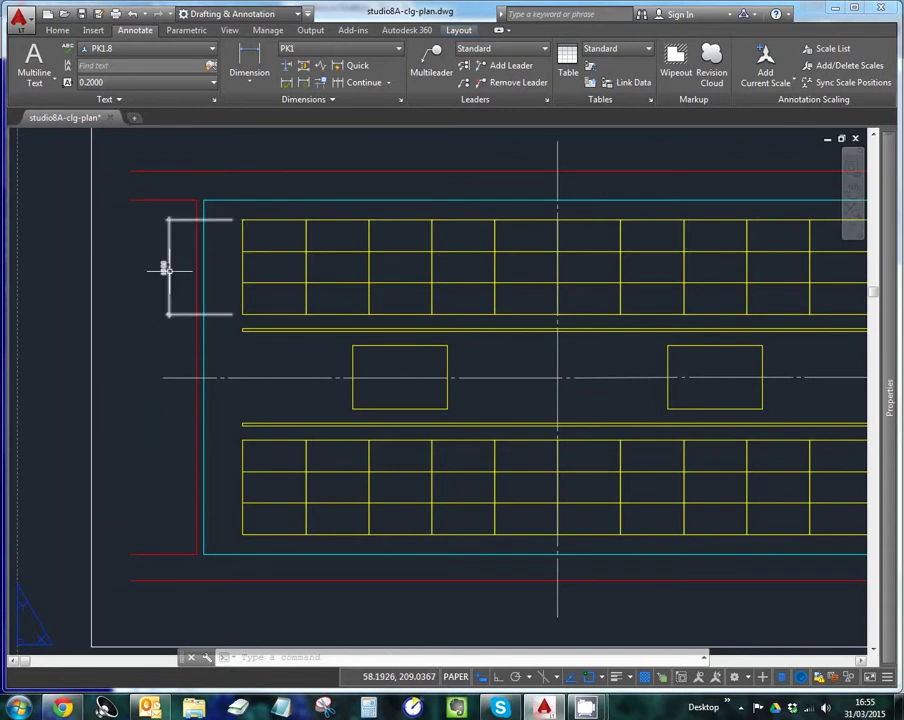
pyautogui.press('Escape')
pyautogui.scroll(2, 166, 262)
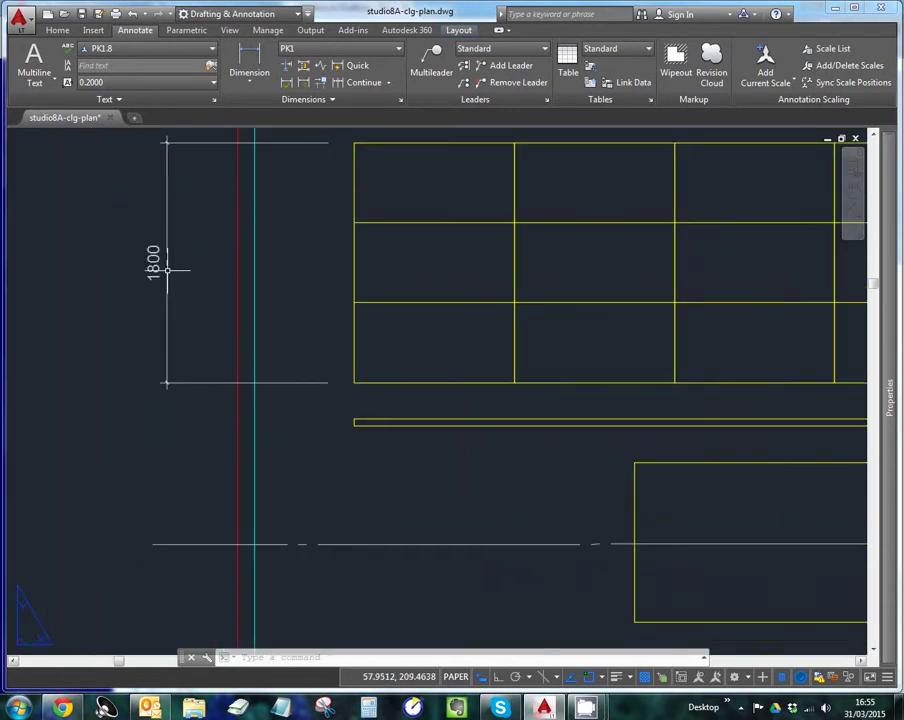
pyautogui.scroll(-6, 167, 270)
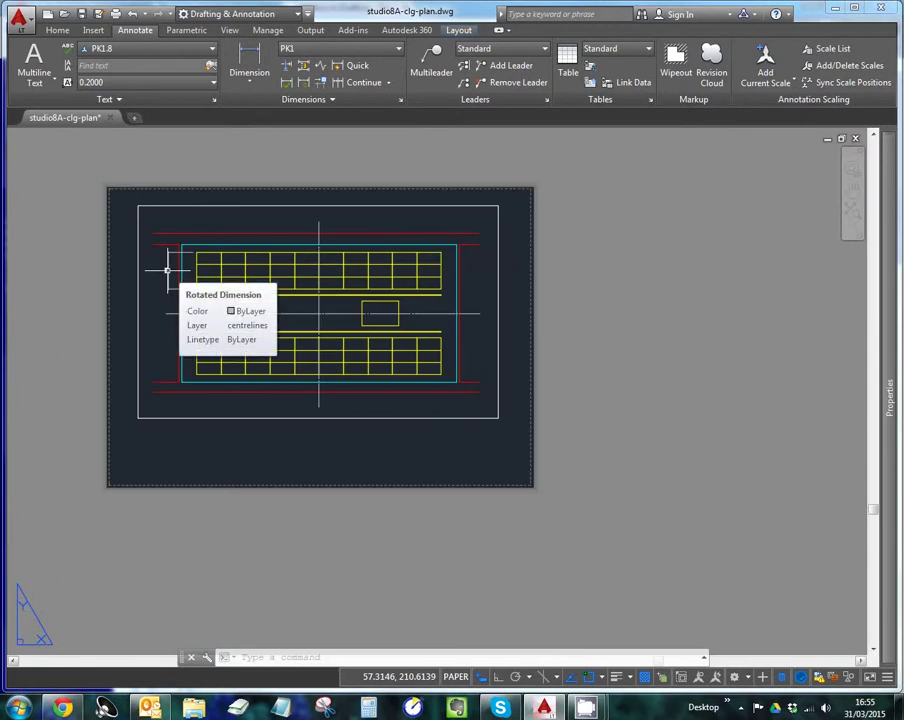
pyautogui.scroll(5, 167, 270)
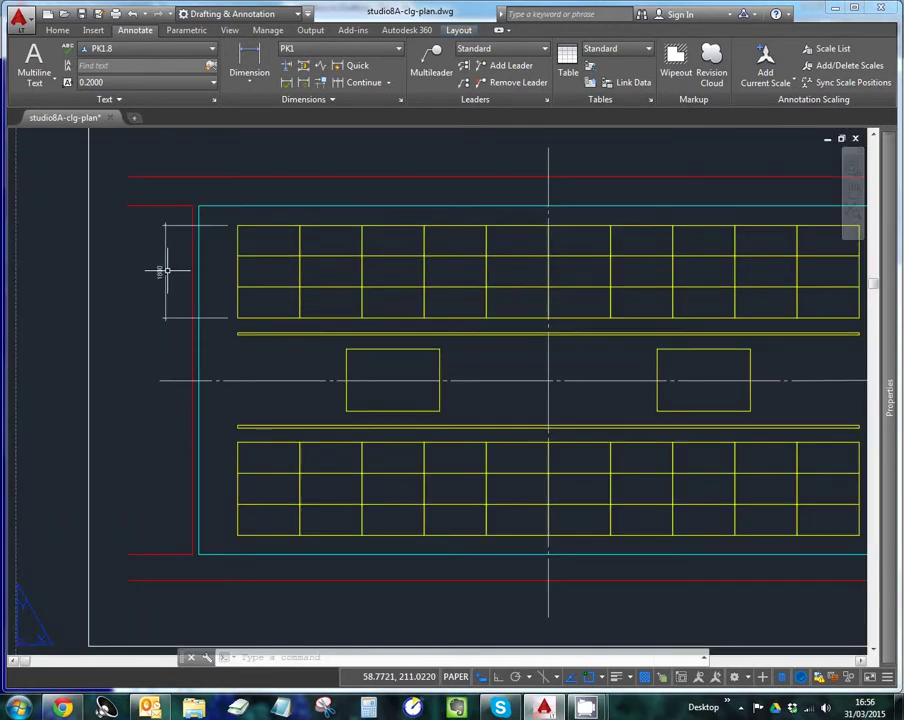
pyautogui.scroll(3, 167, 270)
pyautogui.scroll(-3, 167, 270)
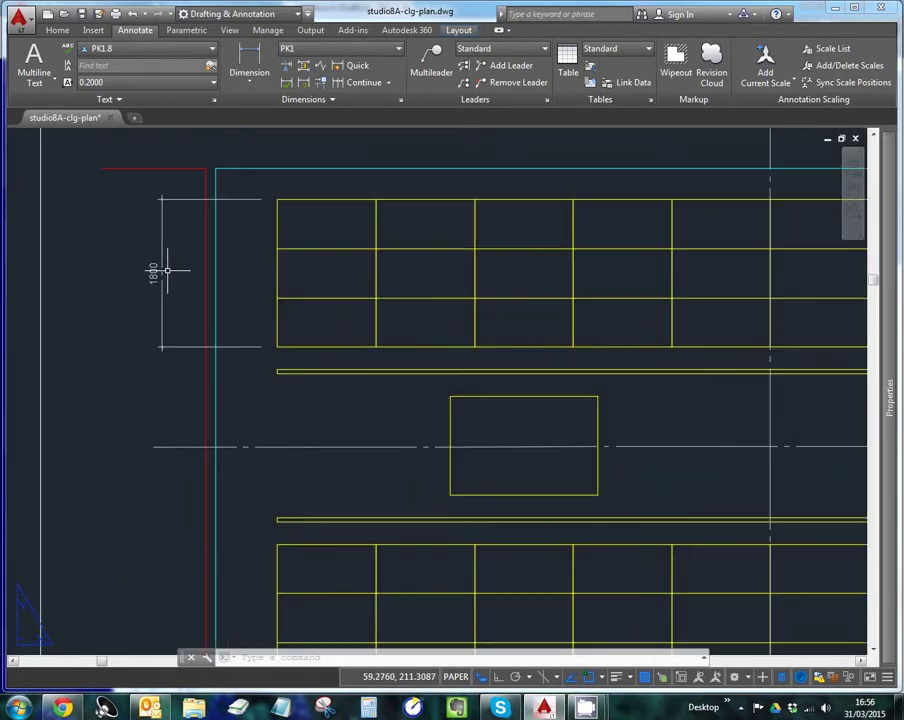
pyautogui.scroll(-2, 167, 270)
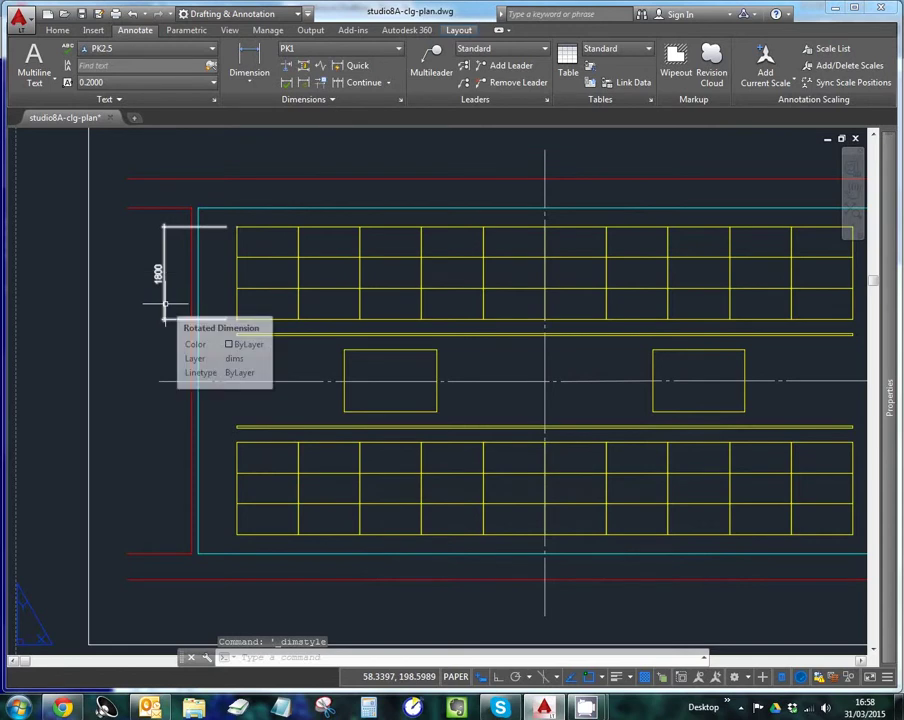
pyautogui.scroll(-5, 165, 303)
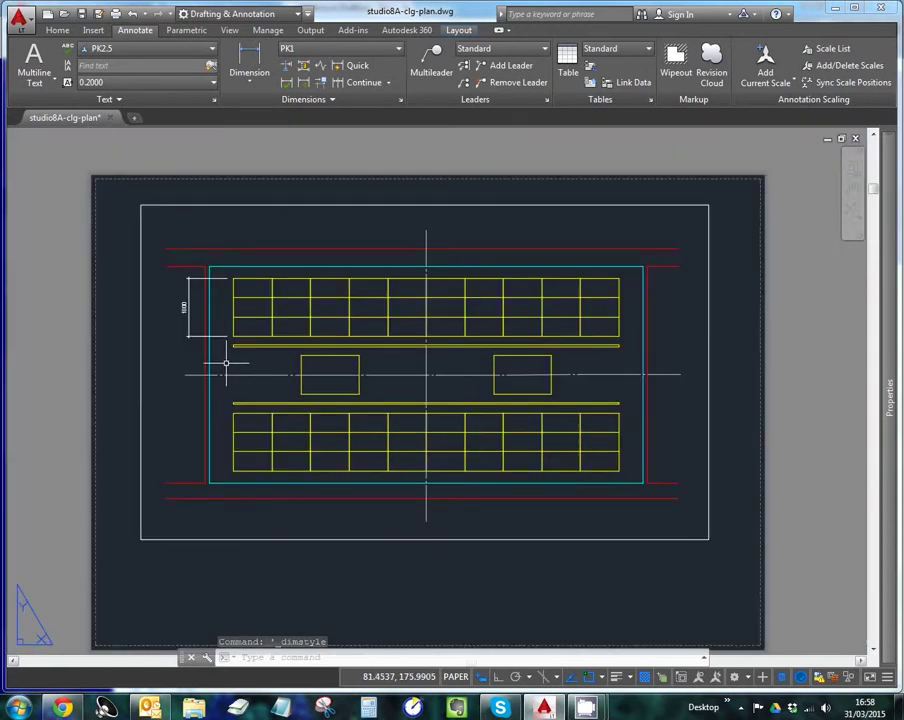
pyautogui.scroll(8, 226, 363)
pyautogui.scroll(-2, 222, 356)
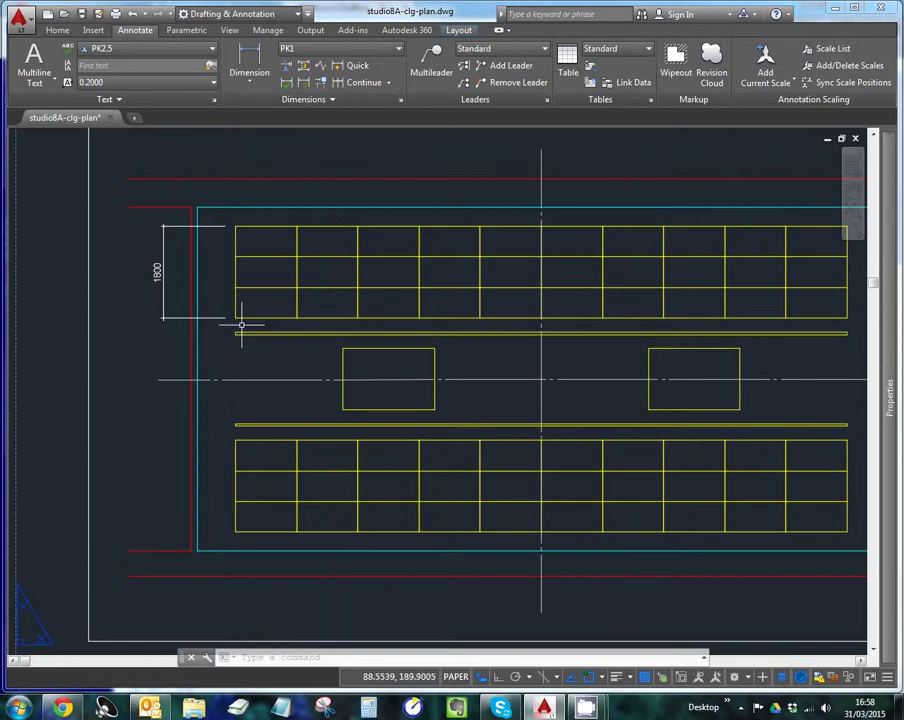
pyautogui.scroll(2, 215, 318)
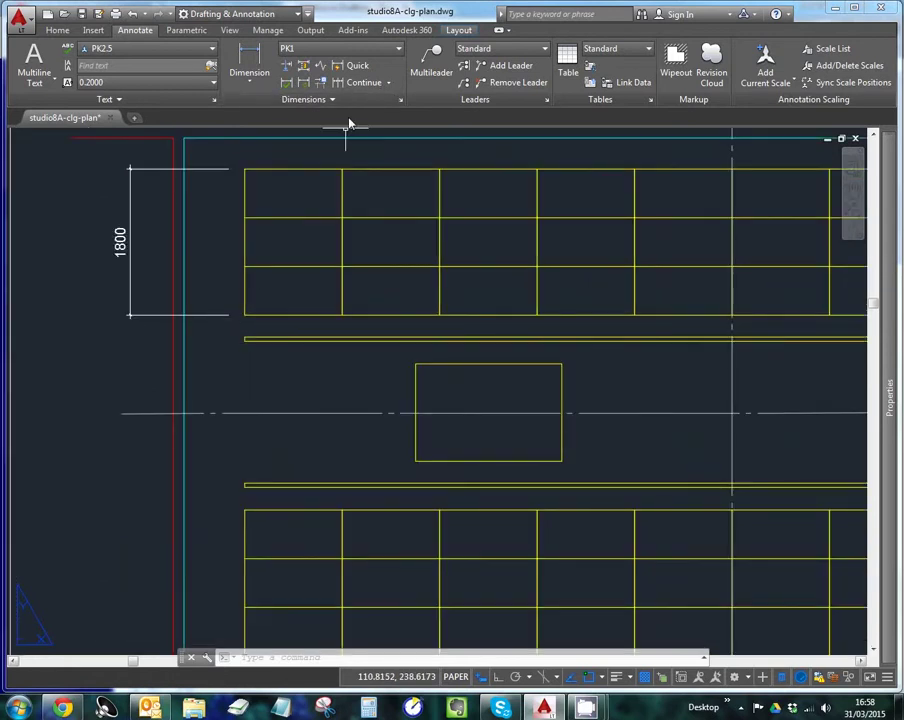
# Continue the chain below the 1800 dimension with 300 and 914 dimensions down to the centreline
pyautogui.click(345, 86)
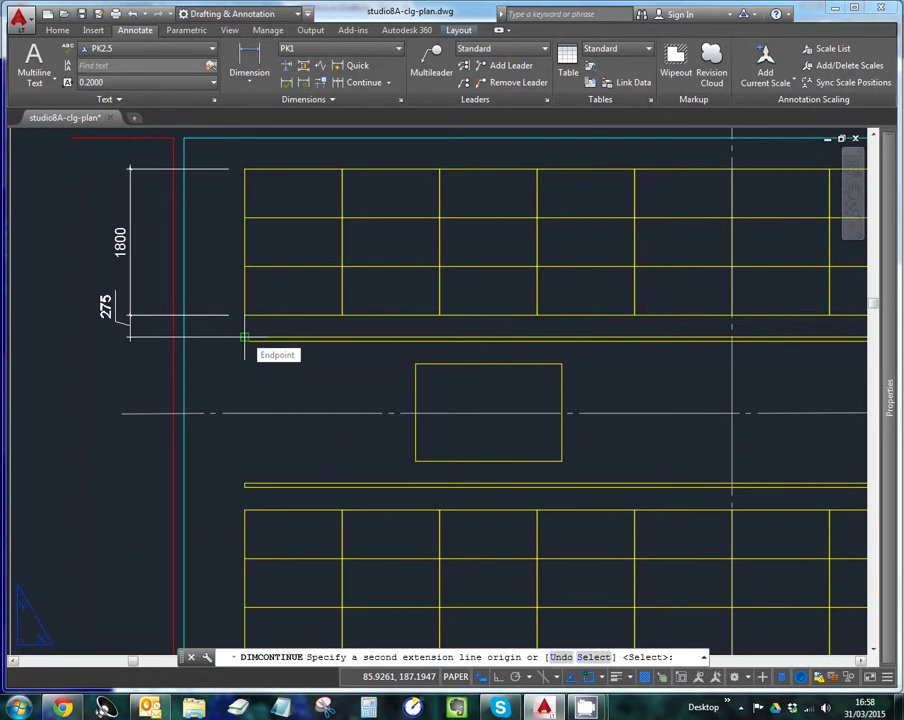
pyautogui.scroll(5, 244, 338)
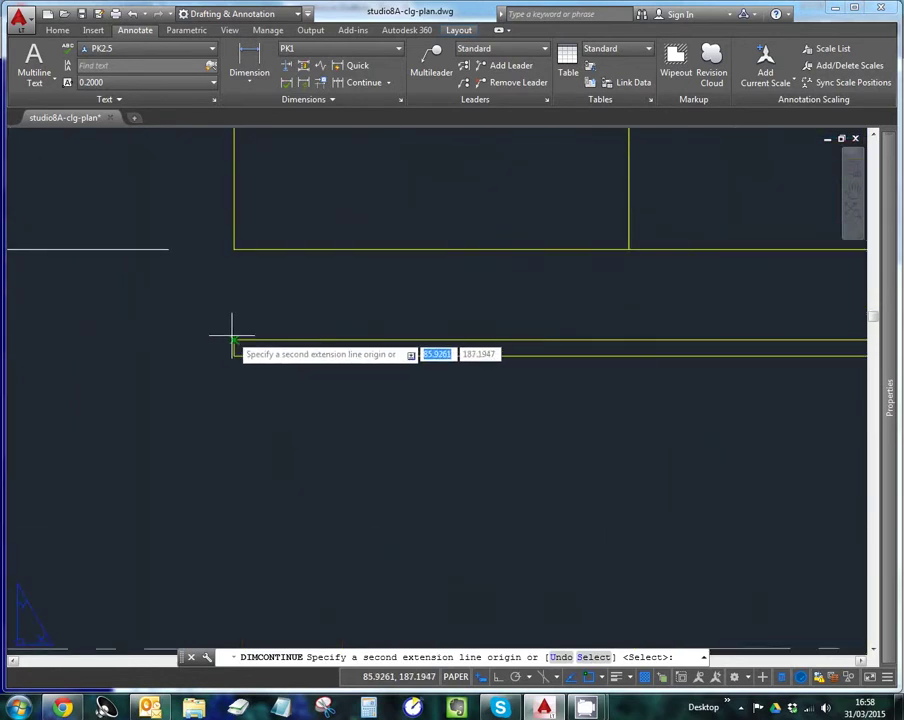
pyautogui.scroll(5, 233, 325)
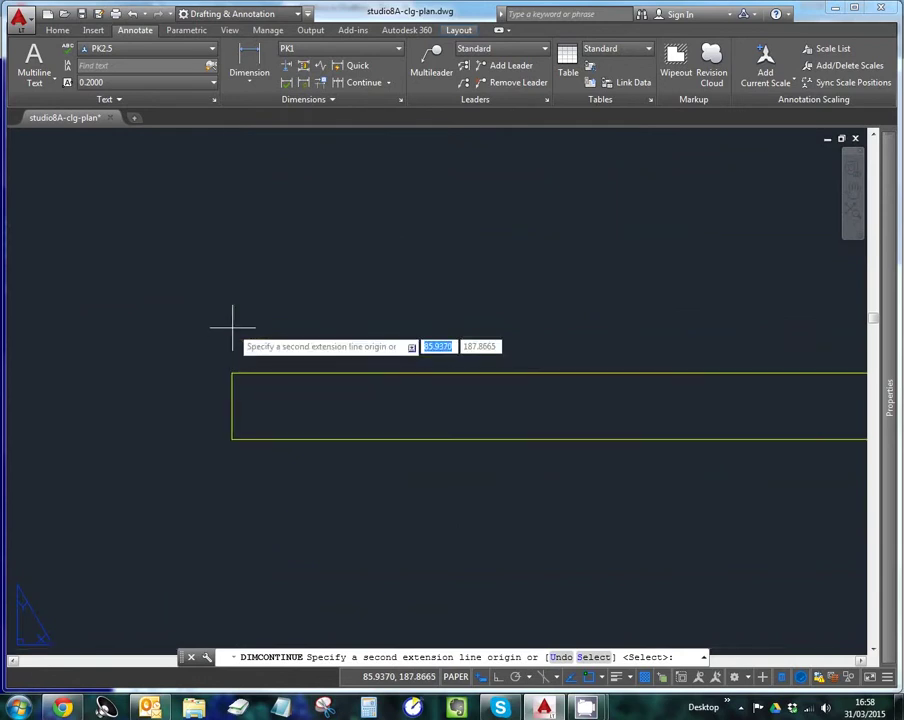
pyautogui.click(231, 407)
pyautogui.scroll(-5, 231, 407)
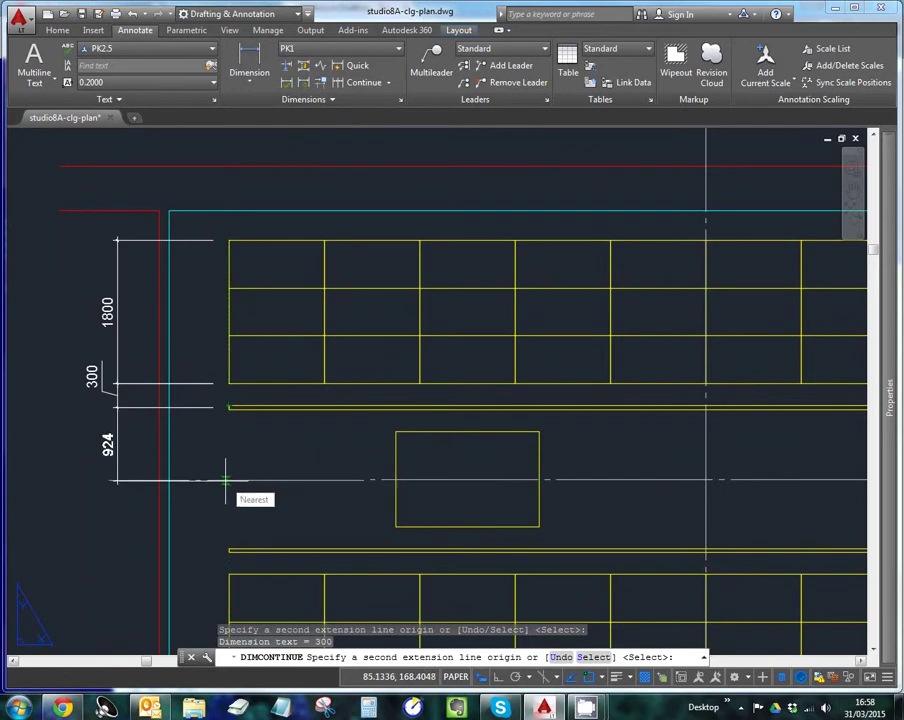
pyautogui.click(225, 477)
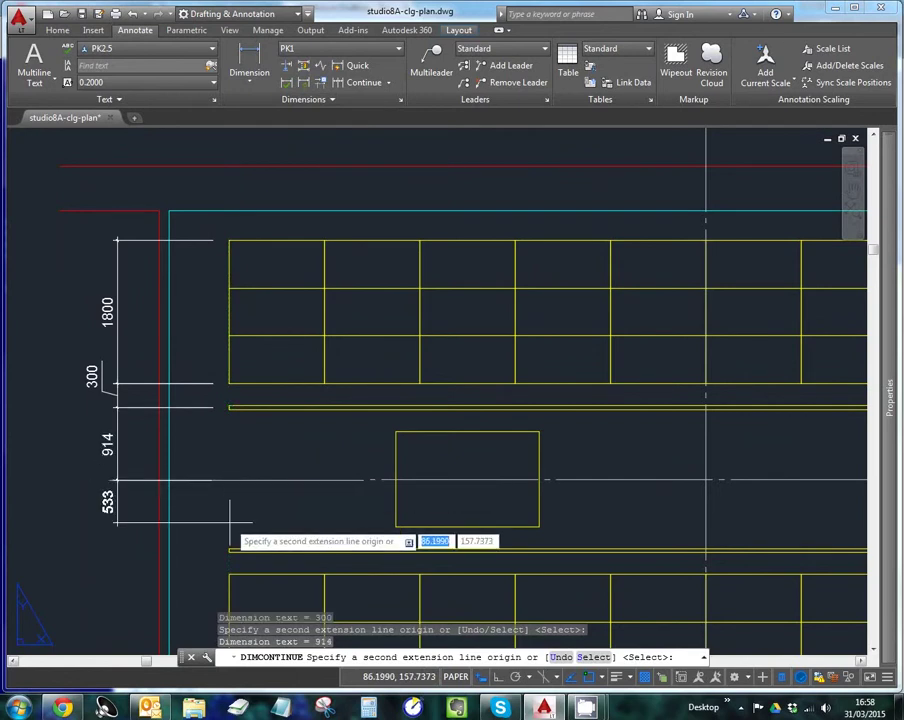
# Add the 886, 300 and 1800 chained dimensions down through the lower grid and end the chain
pyautogui.scroll(-2, 230, 521)
pyautogui.scroll(5, 230, 521)
pyautogui.moveTo(230, 521)
pyautogui.mouseDown(button='middle')
pyautogui.moveTo(234, 304)
pyautogui.moveTo(216, 411)
pyautogui.mouseUp(button='middle')
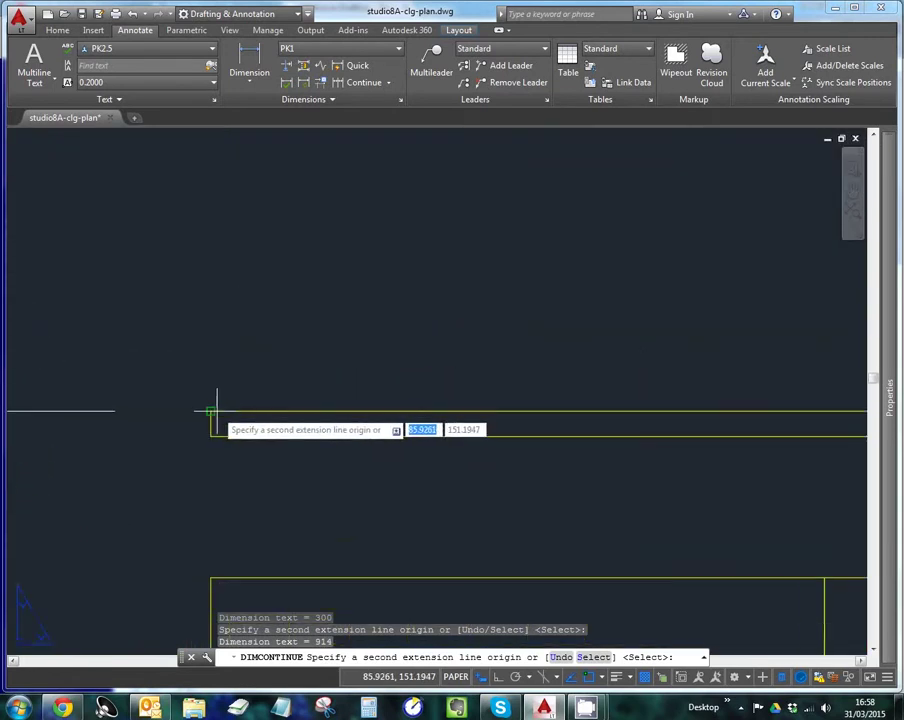
pyautogui.click(211, 424)
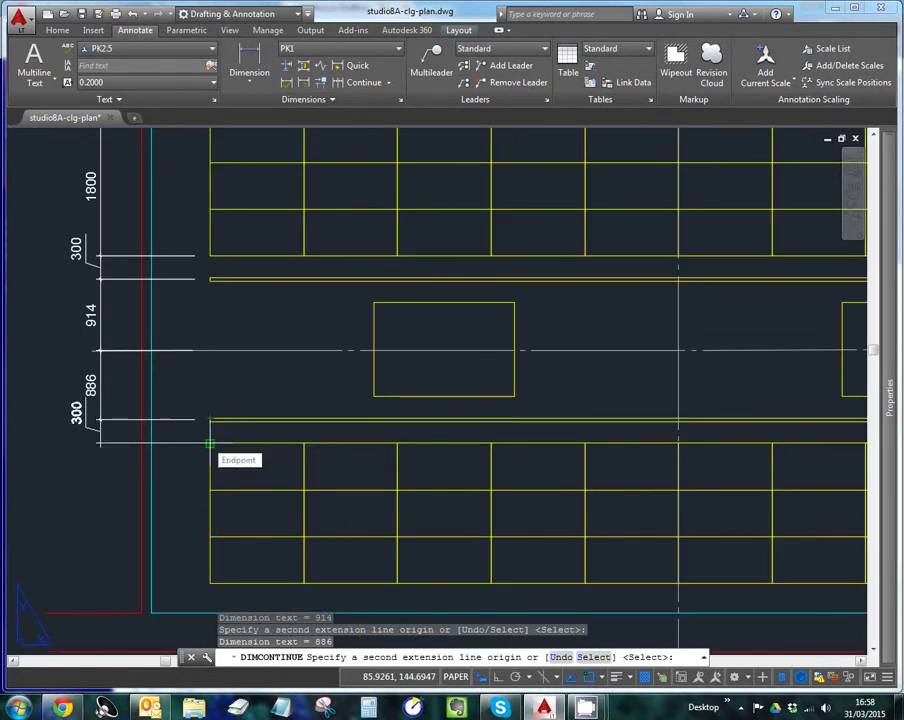
pyautogui.click(210, 443)
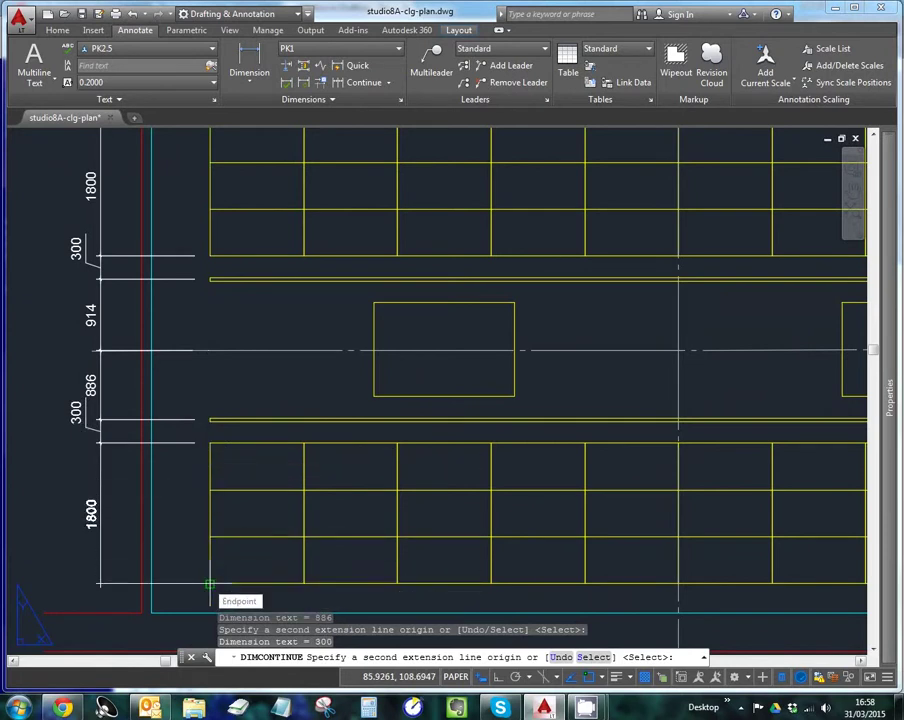
pyautogui.click(210, 585)
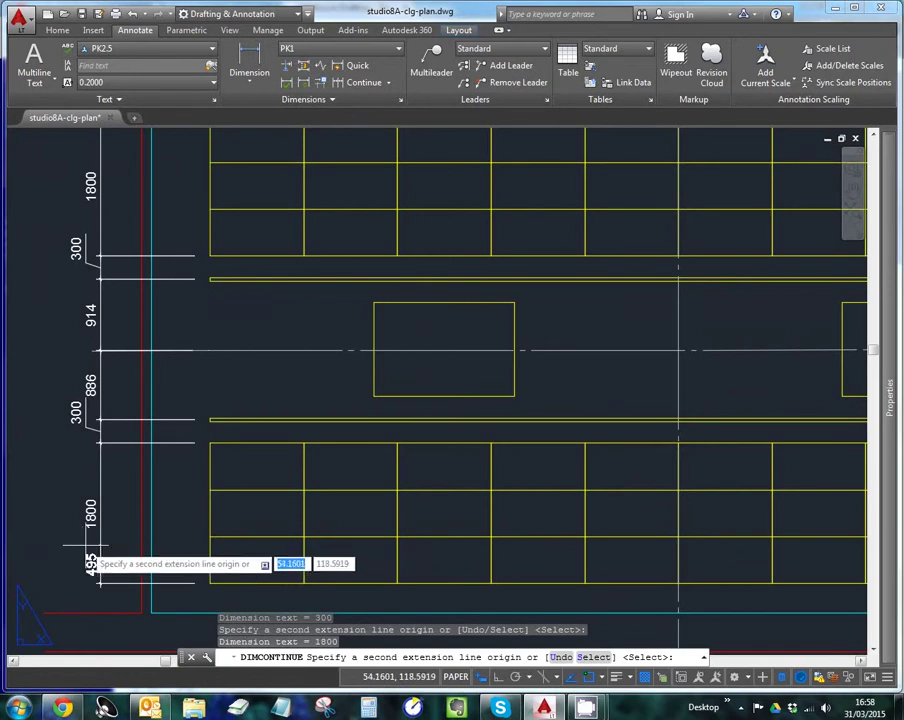
pyautogui.press('Return')
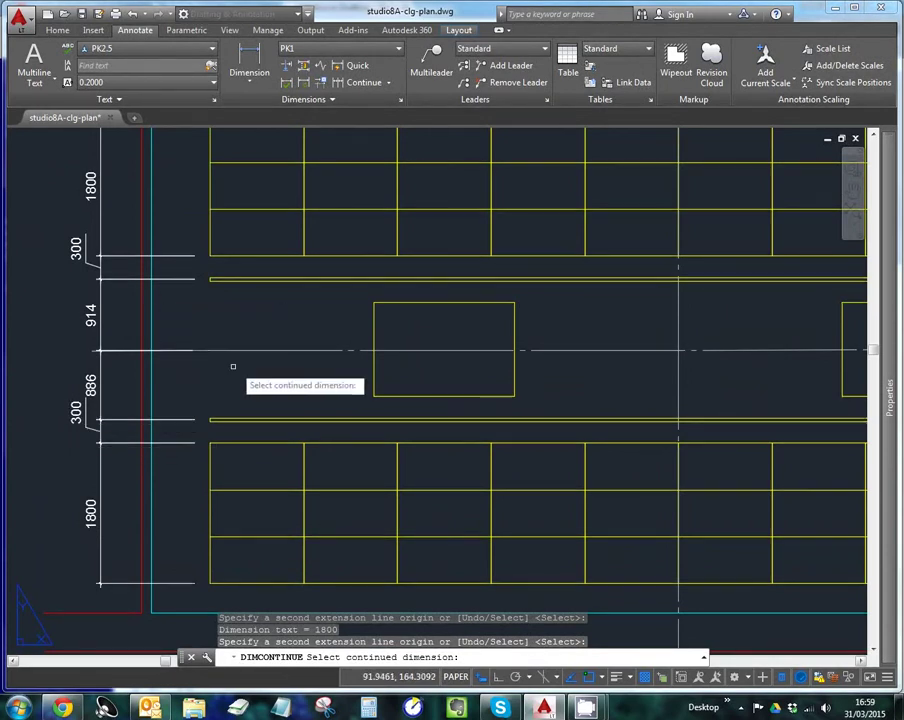
pyautogui.scroll(4, 254, 366)
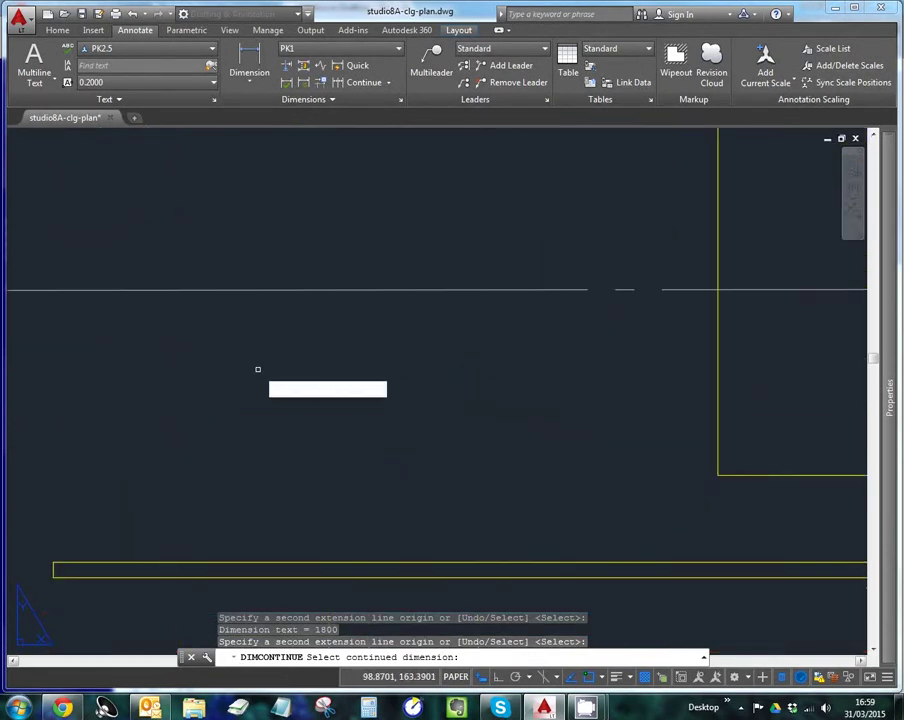
pyautogui.scroll(-2, 256, 367)
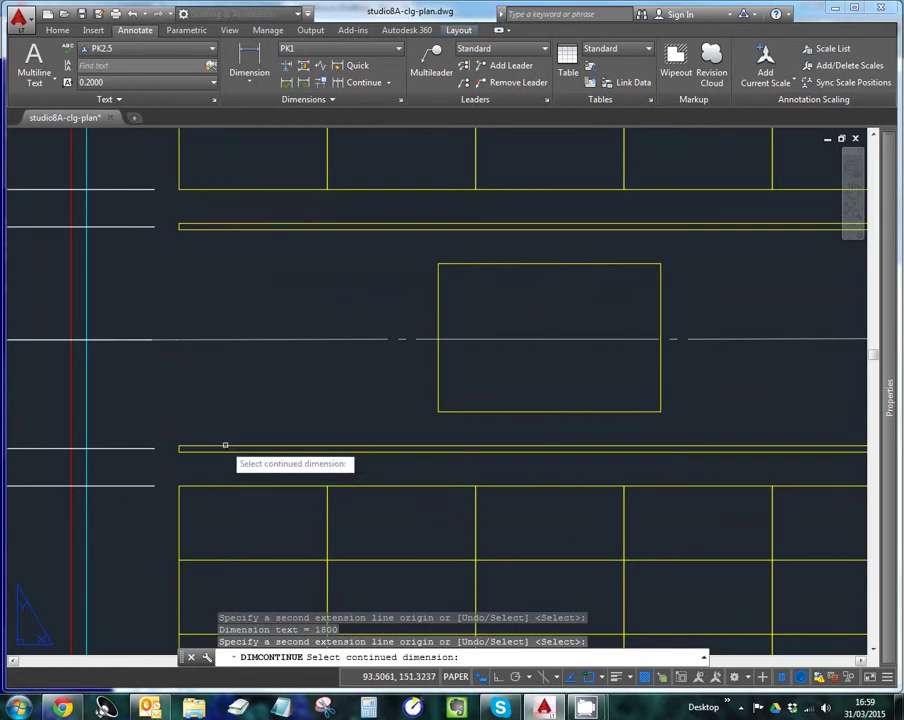
pyautogui.scroll(-4, 225, 443)
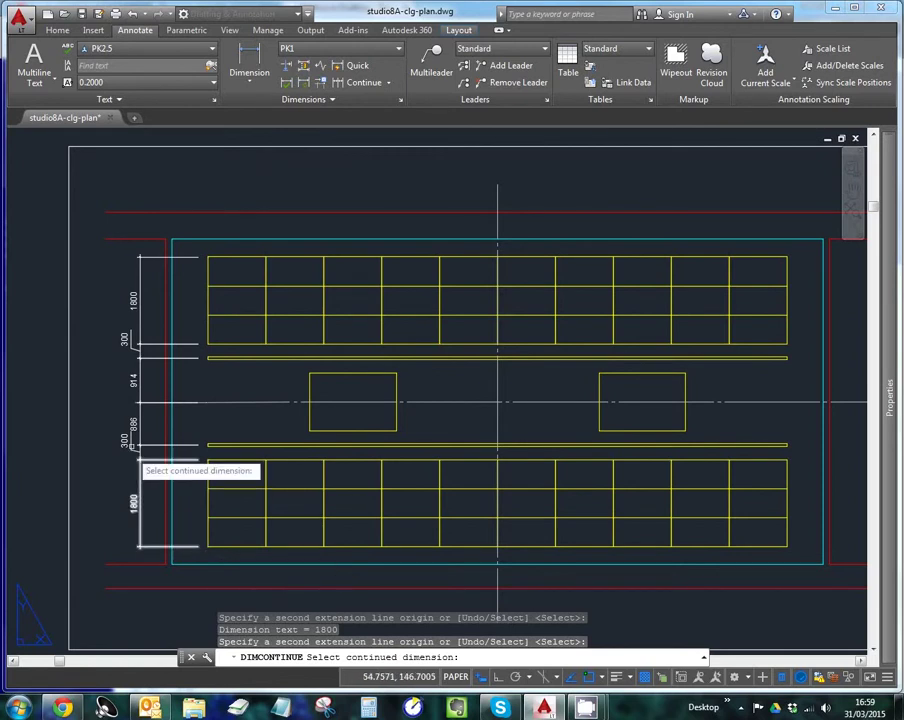
pyautogui.scroll(2, 187, 403)
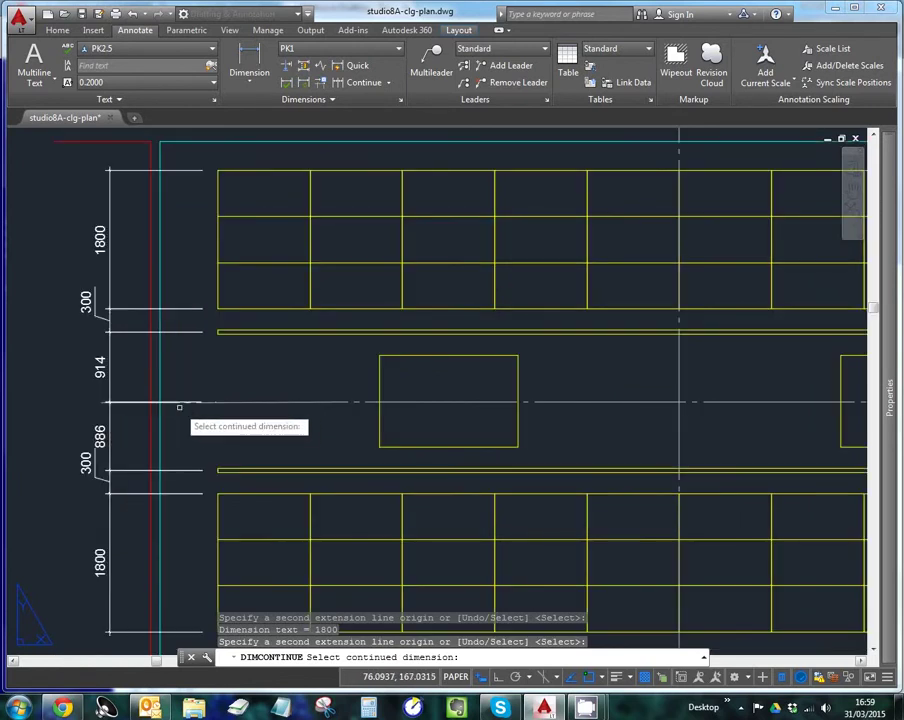
pyautogui.scroll(2, 179, 407)
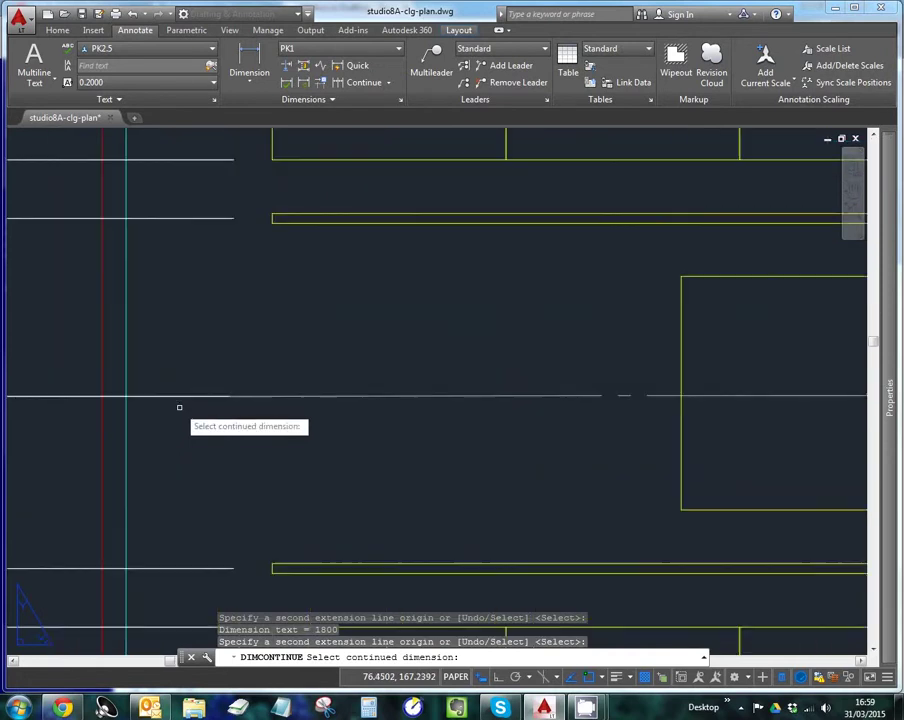
pyautogui.press('Escape')
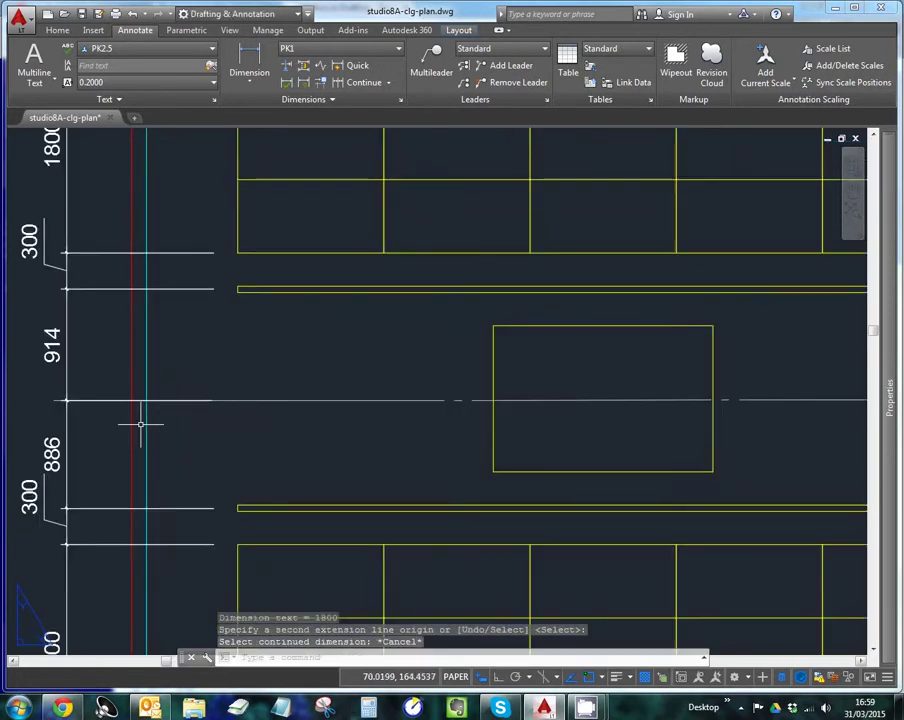
# Erase the left-edge line together with the horizontal centreline, then undo that mistaken erase
pyautogui.press('Return')
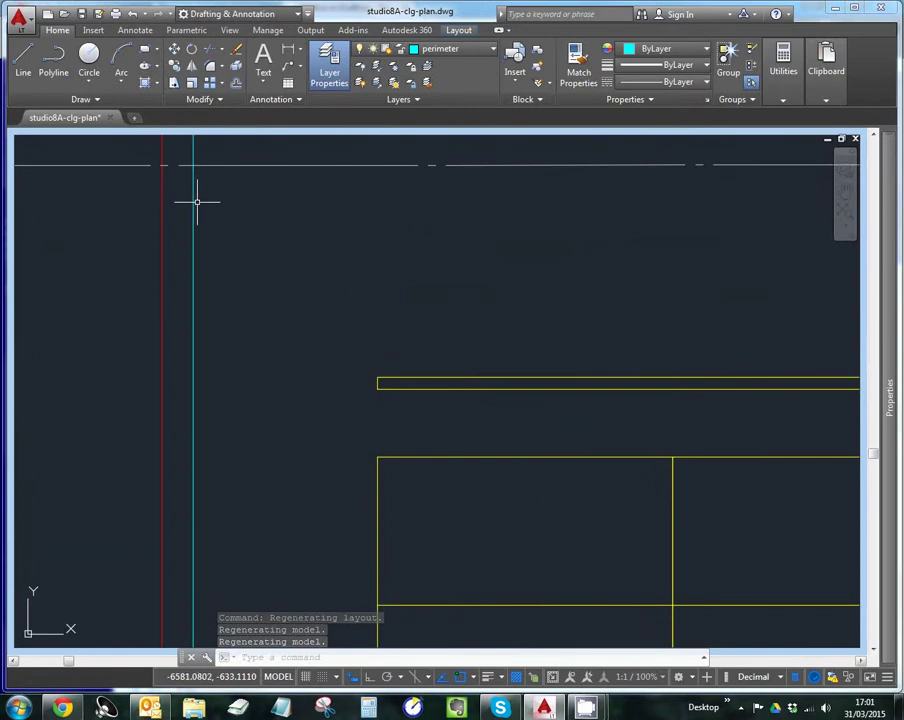
pyautogui.click(191, 199)
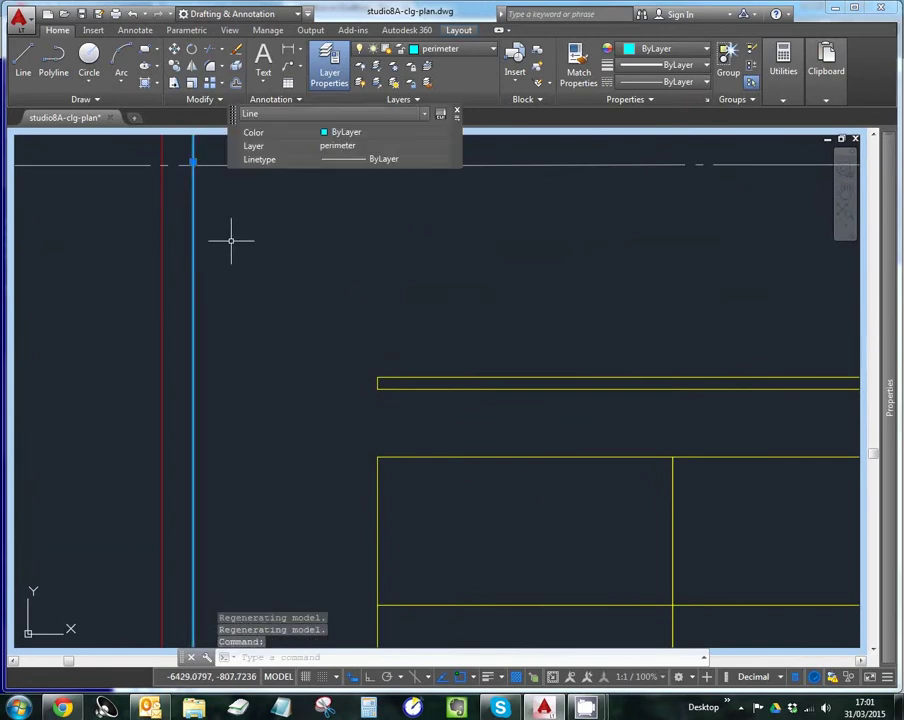
pyautogui.scroll(4, 179, 164)
pyautogui.scroll(-4, 179, 164)
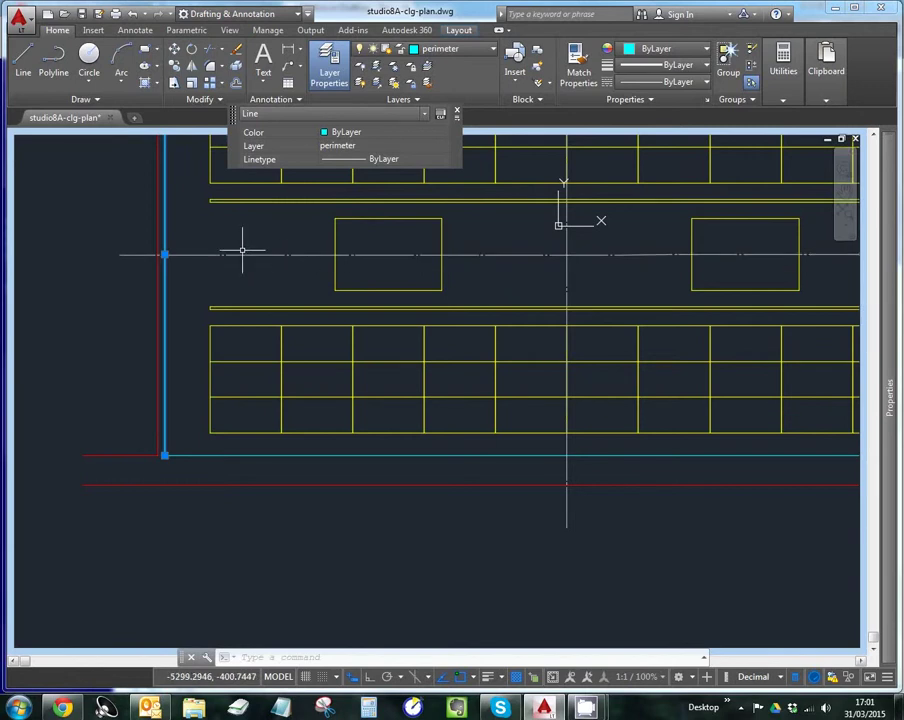
pyautogui.click(255, 255)
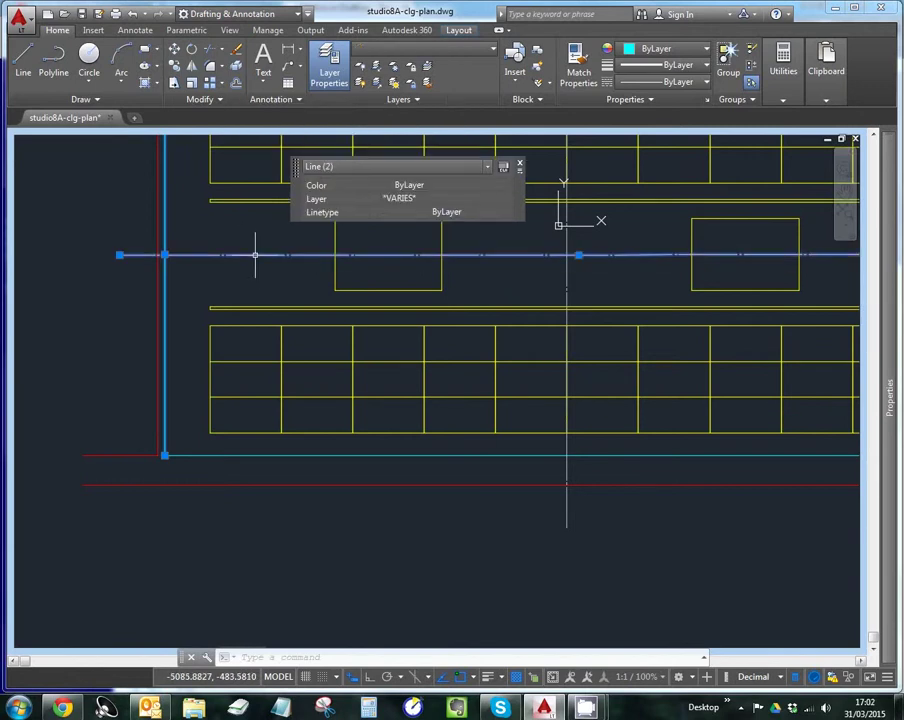
pyautogui.press('Delete')
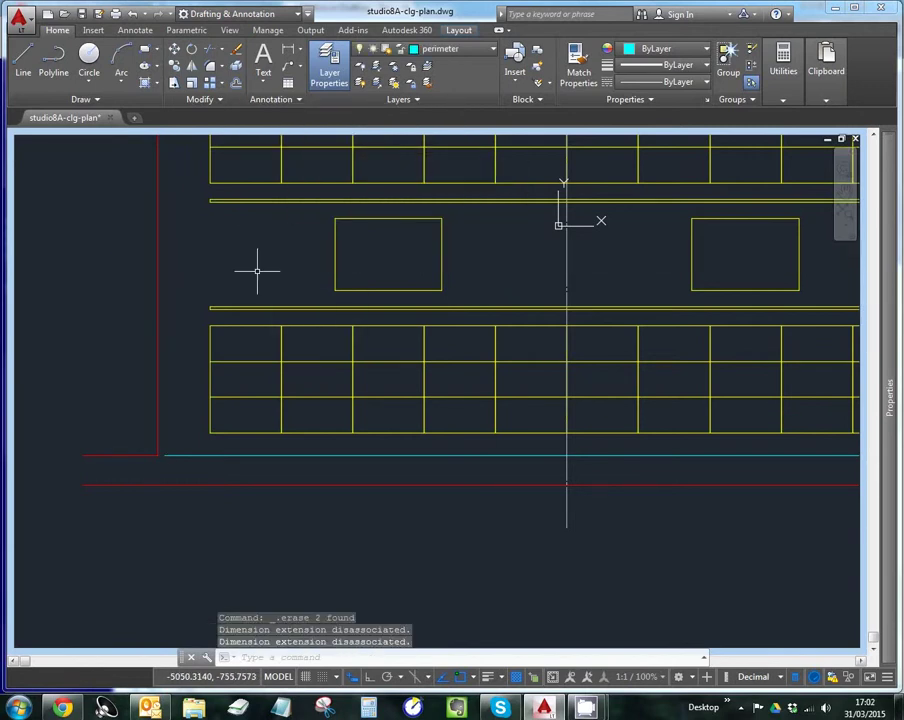
pyautogui.hotkey('ctrl', 'z')
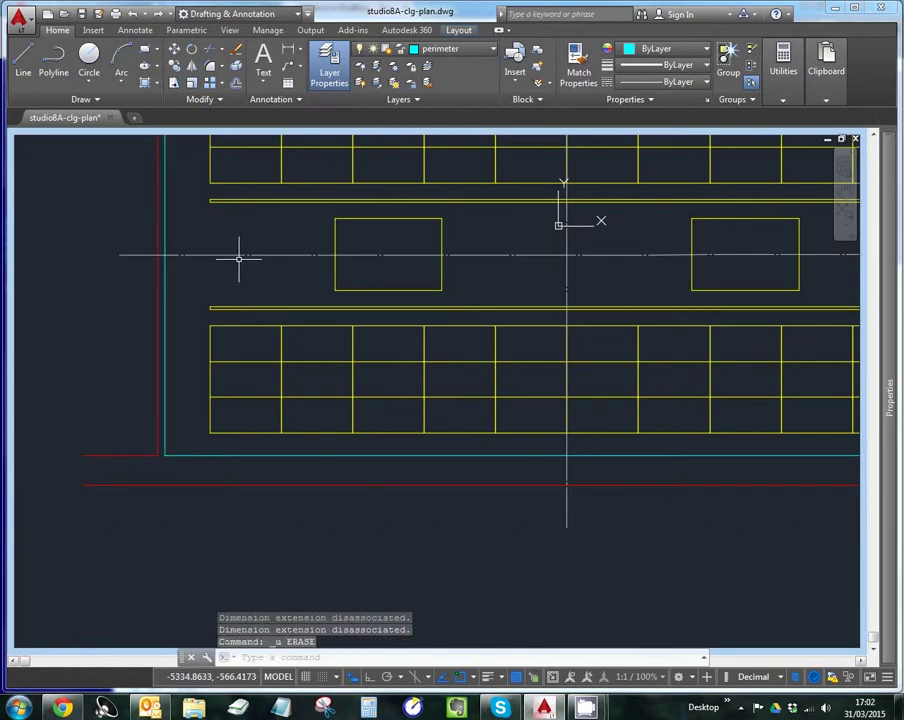
# Delete the horizontal centreline and then the vertical centreline
pyautogui.click(223, 256)
pyautogui.press('Delete')
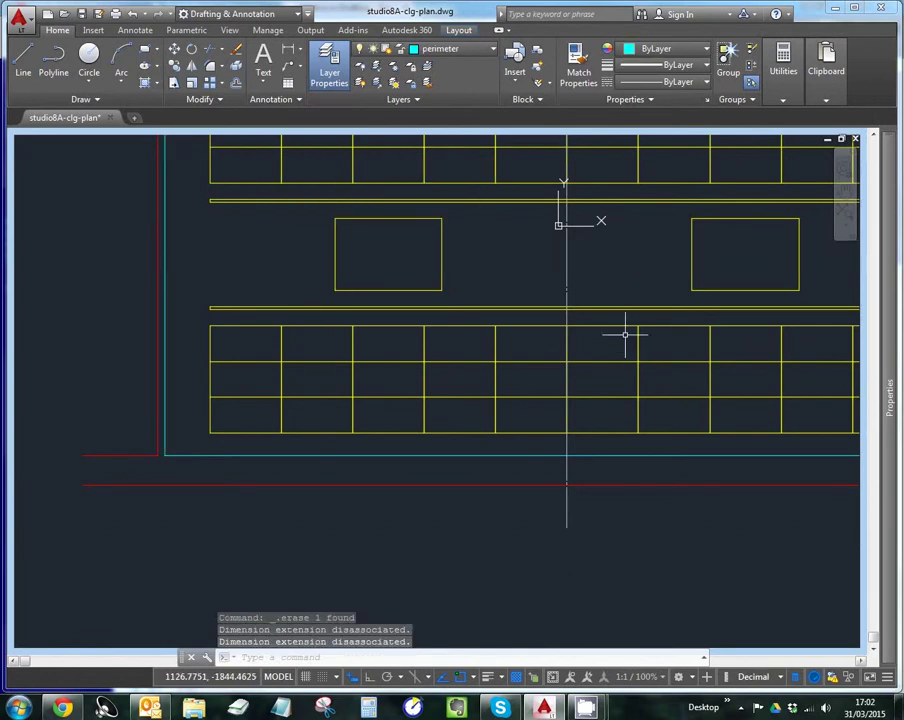
pyautogui.click(566, 279)
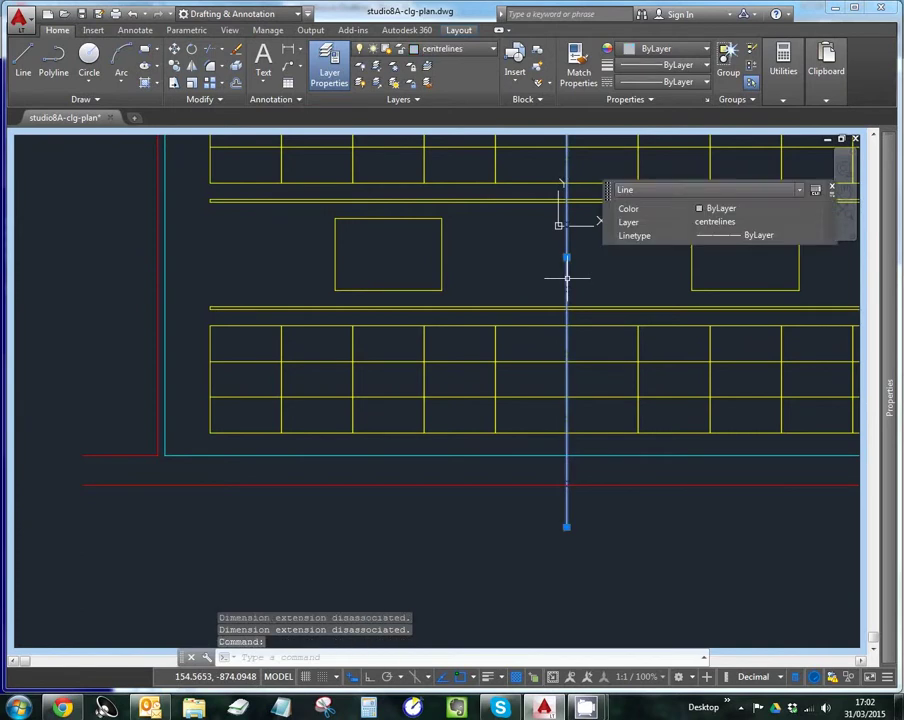
pyautogui.press('Delete')
pyautogui.scroll(-4, 436, 308)
pyautogui.scroll(2, 436, 310)
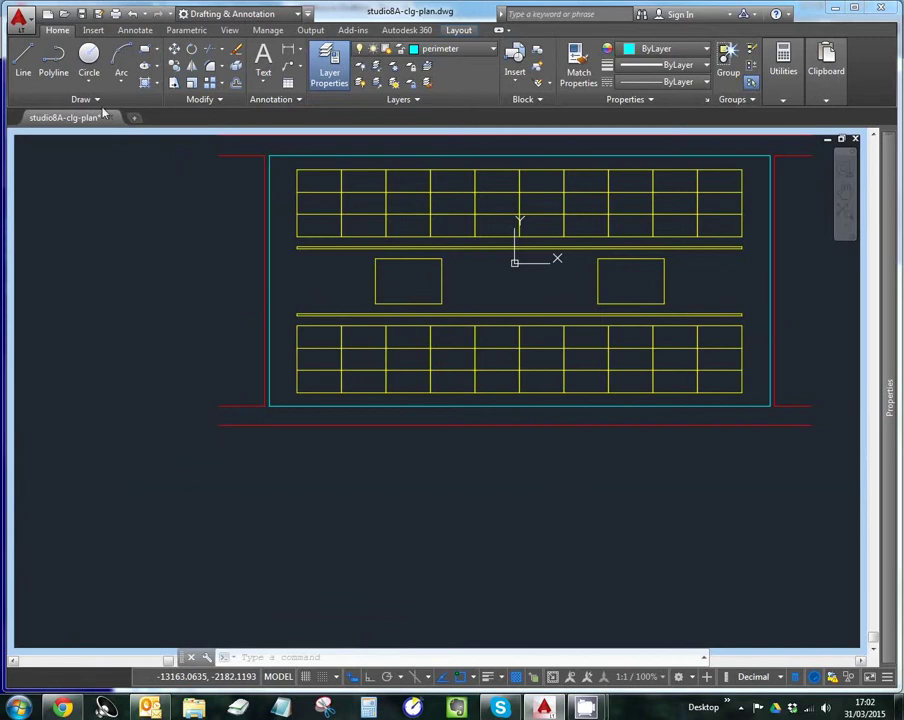
# Make centrelines the current layer
pyautogui.click(485, 48)
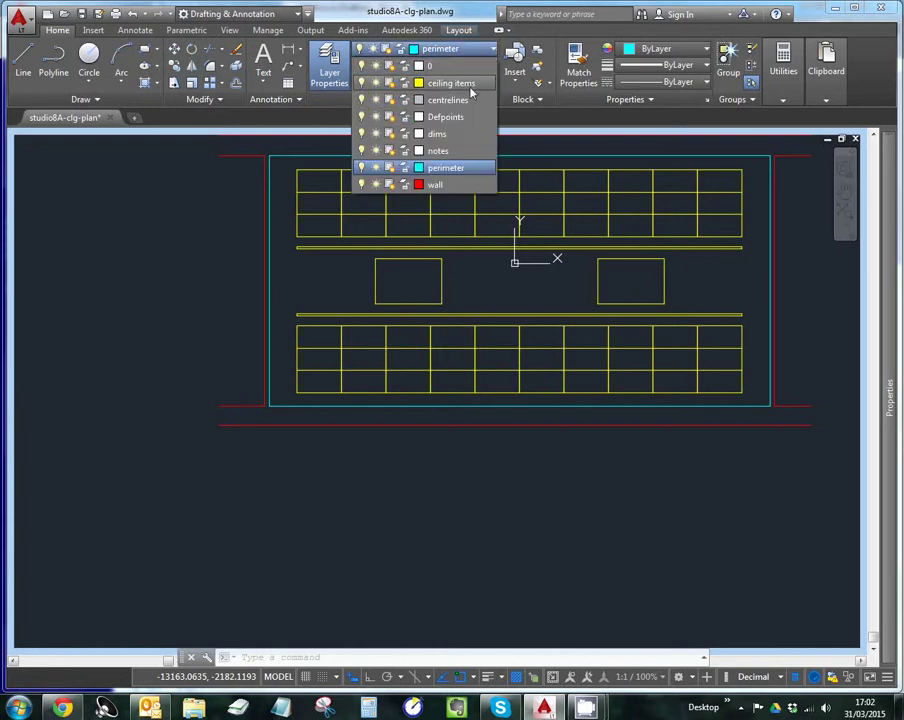
pyautogui.click(464, 100)
pyautogui.scroll(2, 275, 296)
pyautogui.scroll(-2, 275, 296)
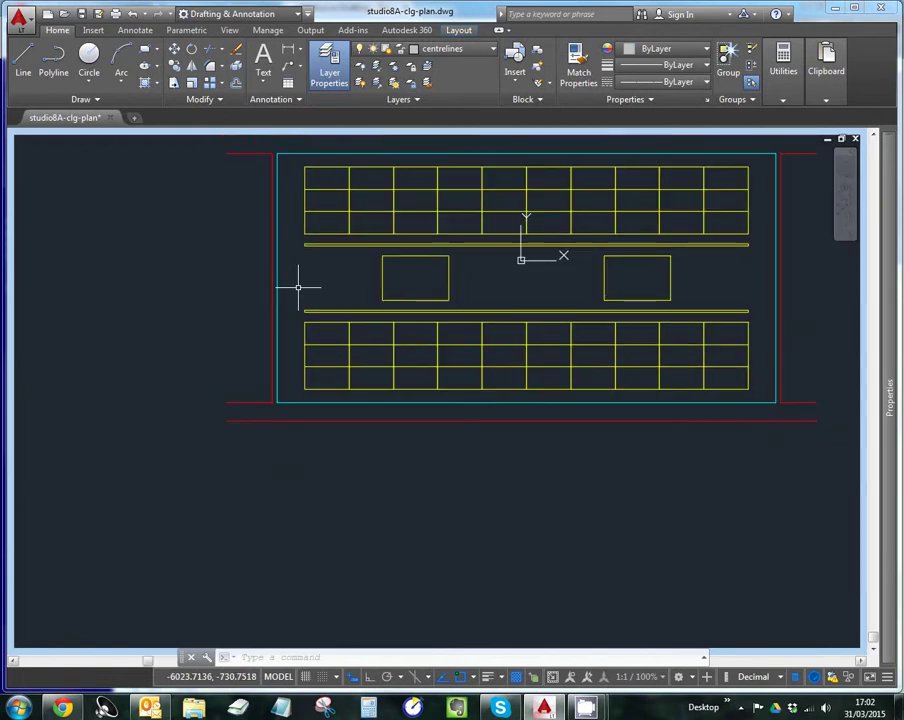
# Draw a horizontal line from the left border to the right border with LINE
pyautogui.write('l')
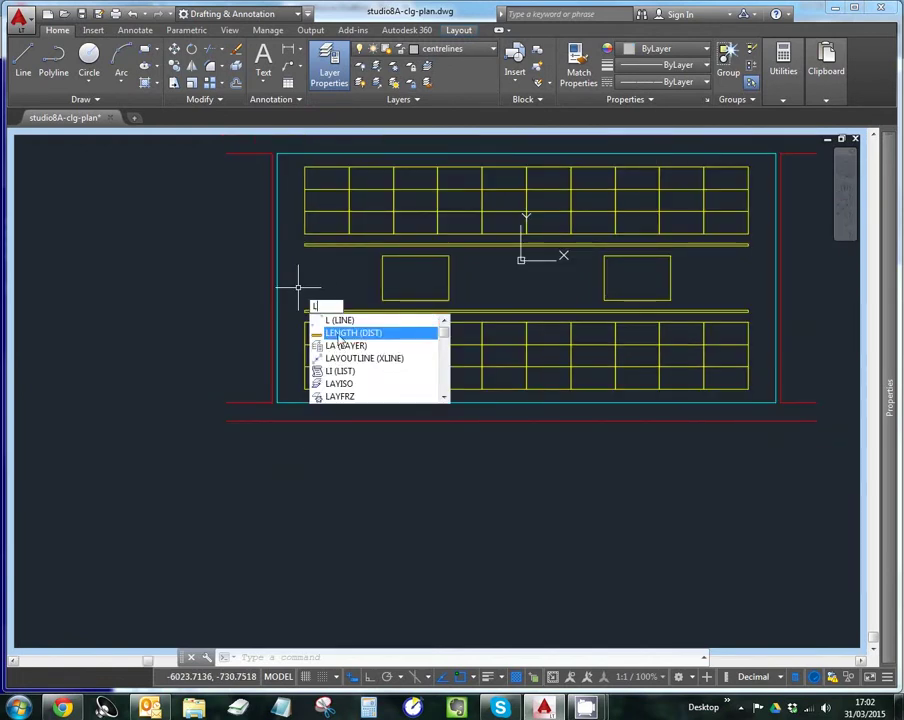
pyautogui.click(347, 324)
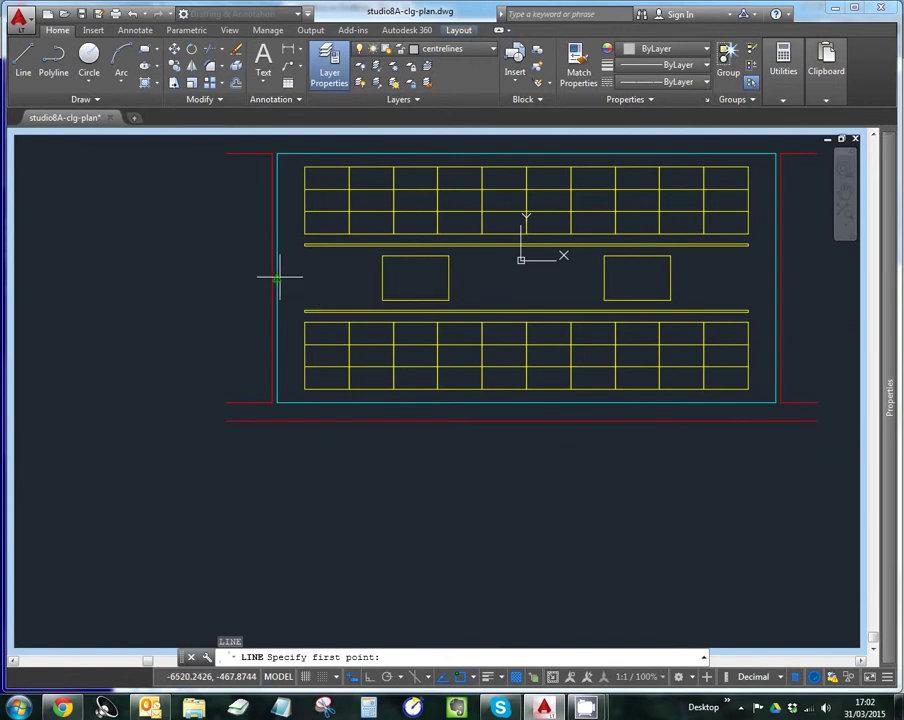
pyautogui.click(275, 277)
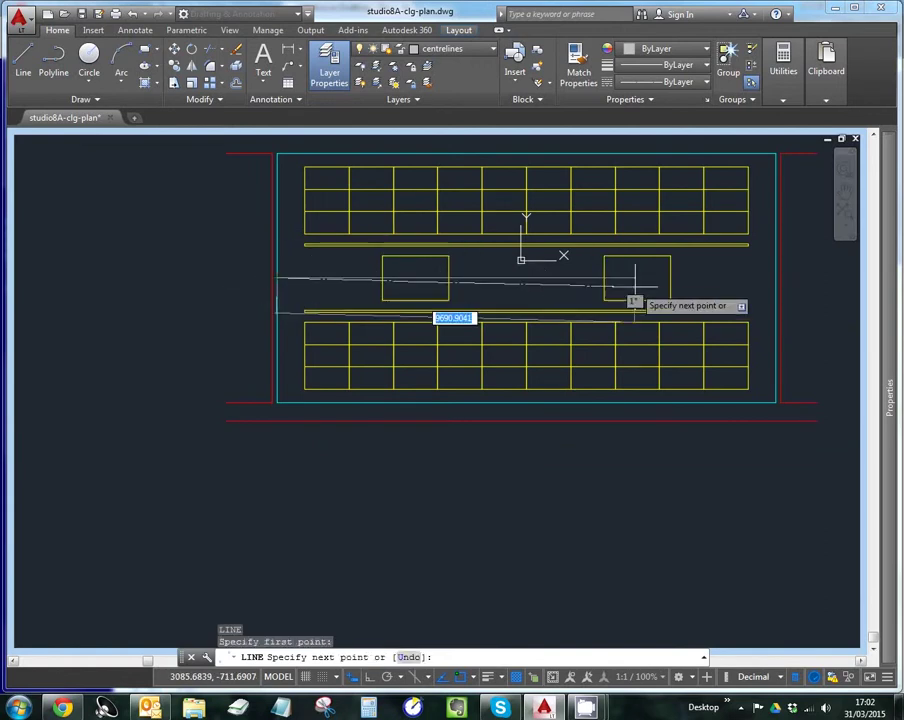
pyautogui.click(775, 277)
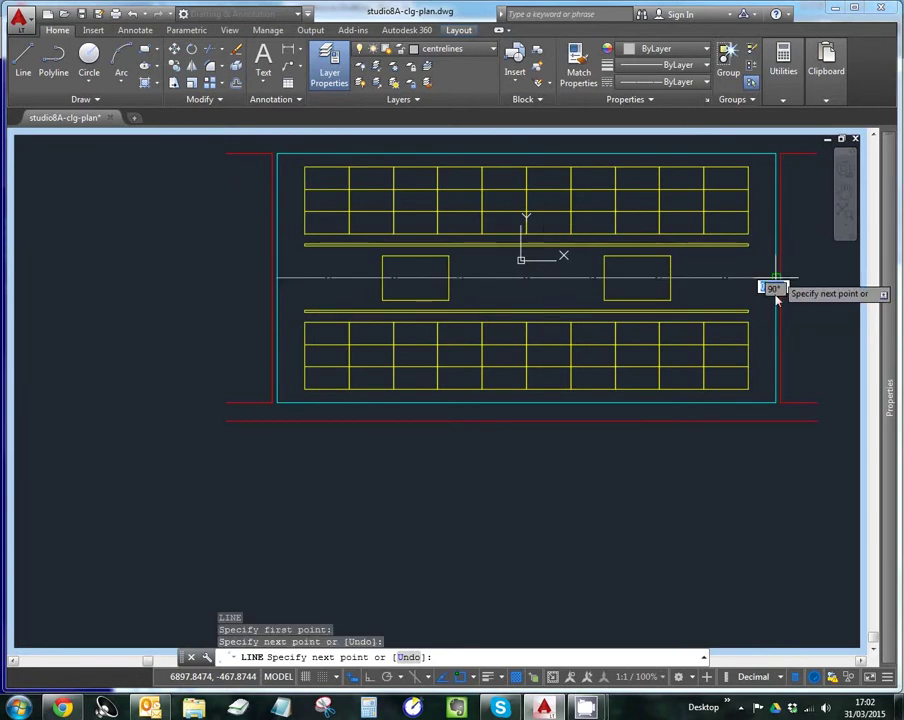
pyautogui.press('Return')
# Select the new horizontal centreline and grab its left end grip
pyautogui.scroll(5, 266, 278)
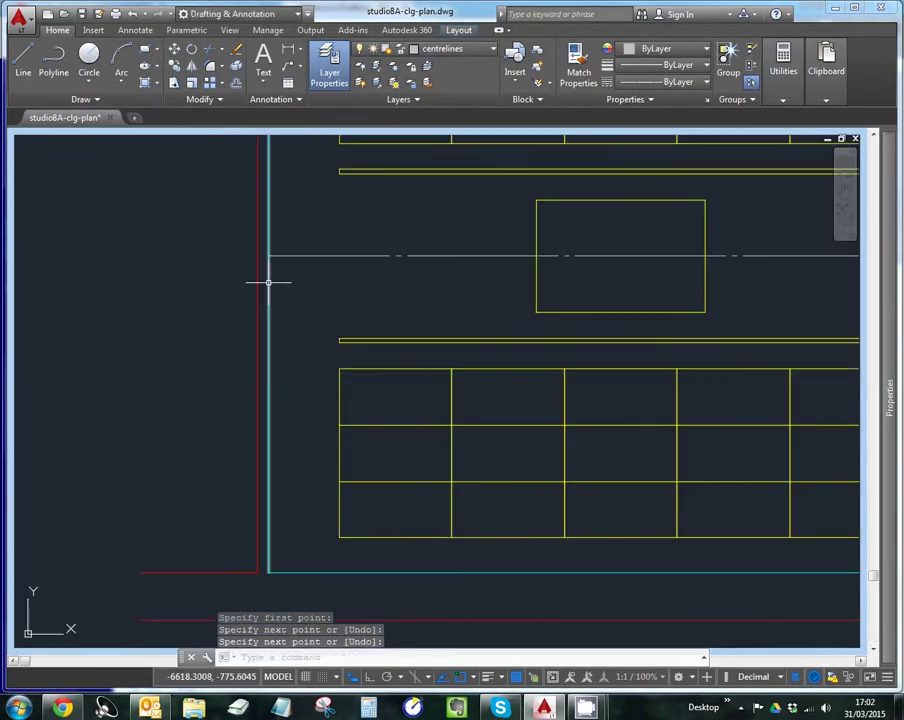
pyautogui.click(266, 277)
pyautogui.scroll(-4, 266, 277)
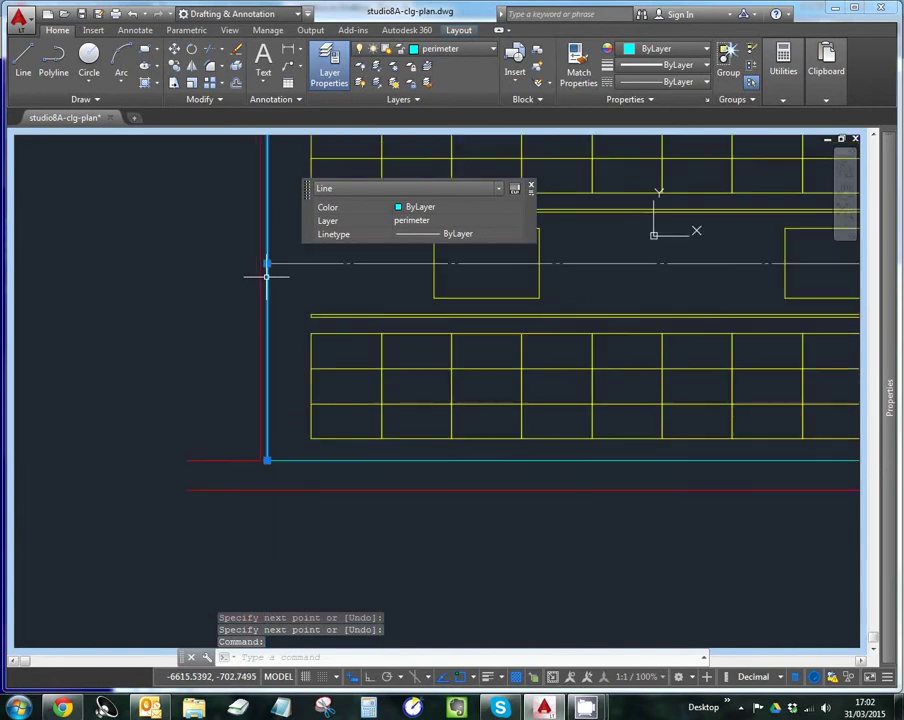
pyautogui.press('Escape')
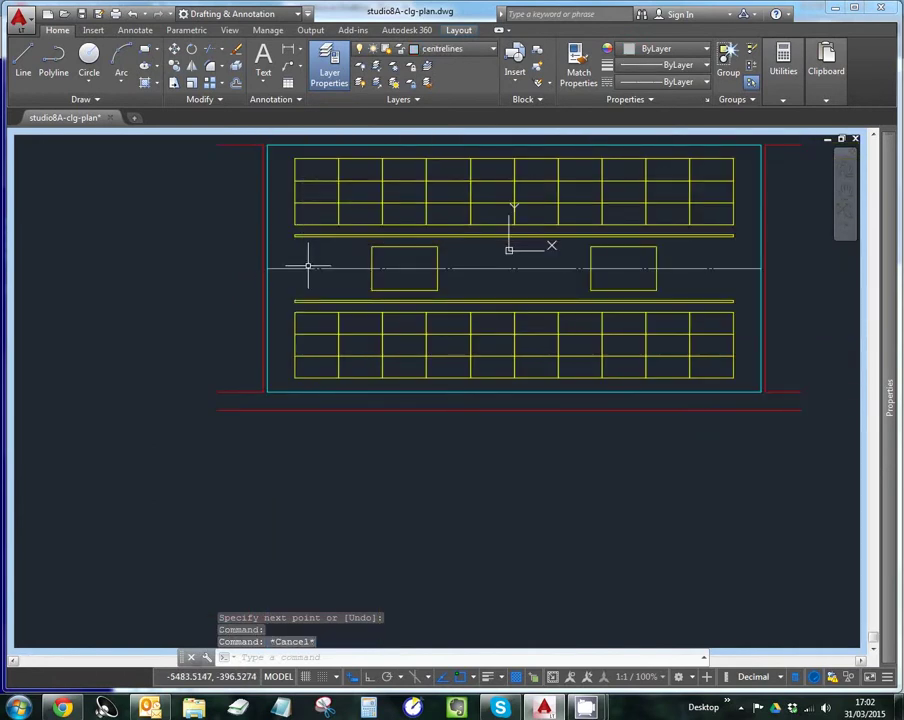
pyautogui.click(306, 268)
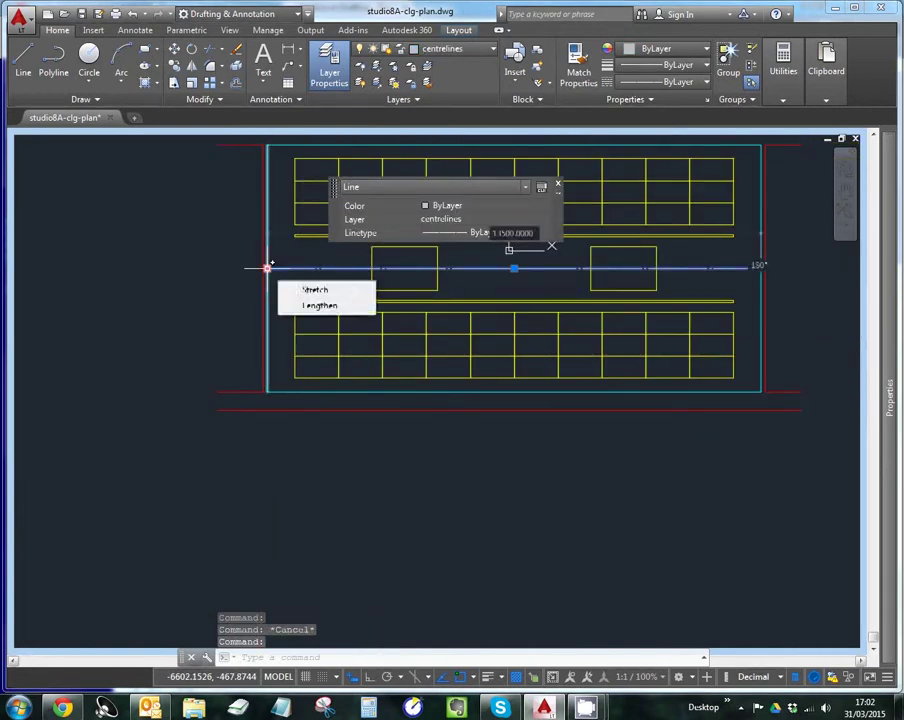
pyautogui.click(265, 268)
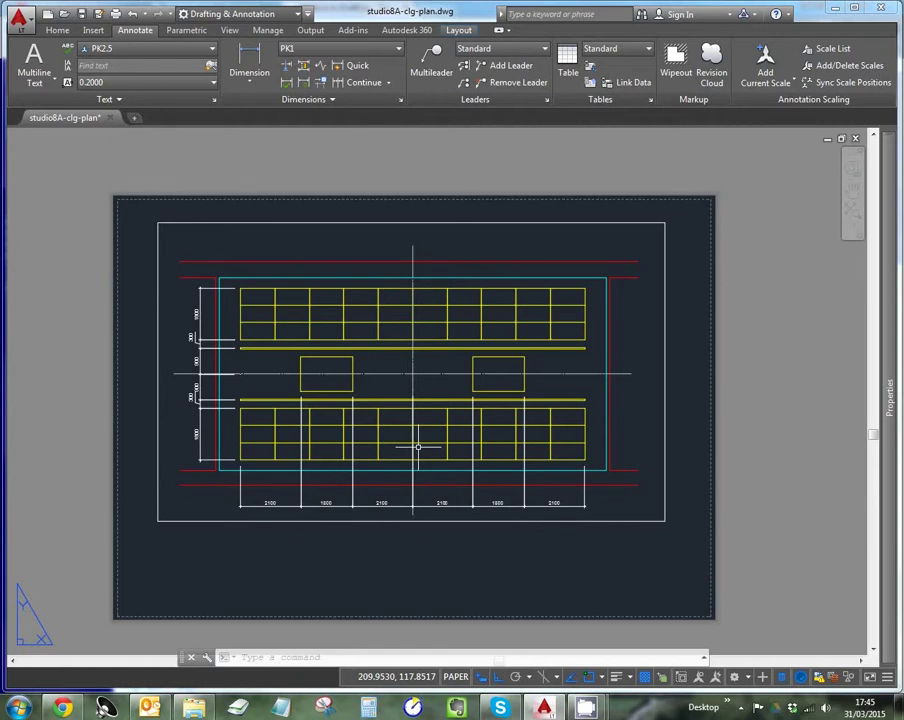
# Pan and zoom the layout to review the whole A3 sheet with the plan and its dimensions
pyautogui.scroll(2, 418, 447)
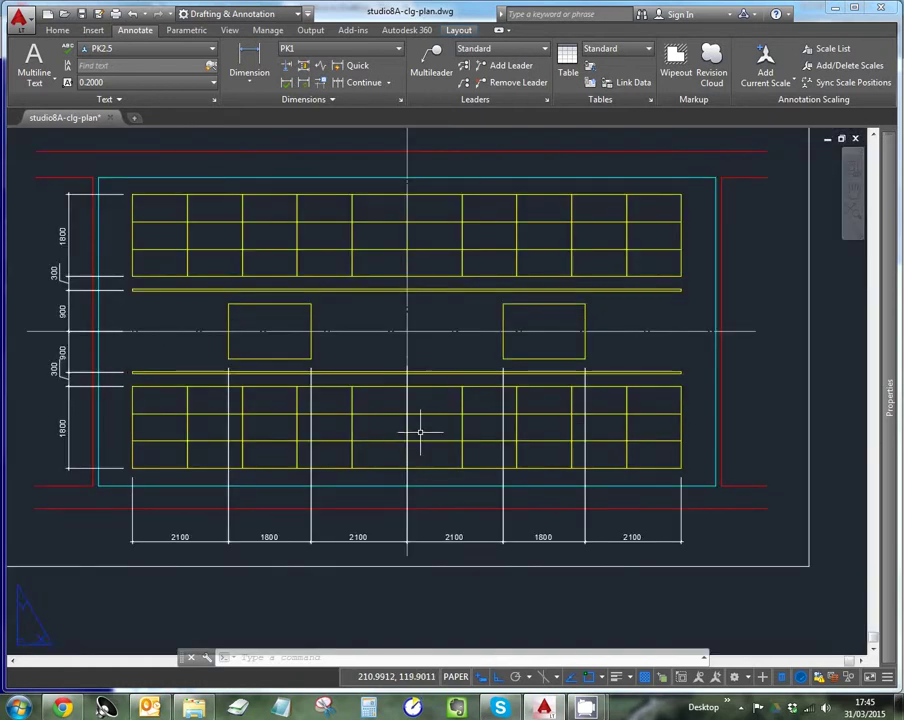
pyautogui.moveTo(429, 321); pyautogui.dragTo(485, 364, button='middle')
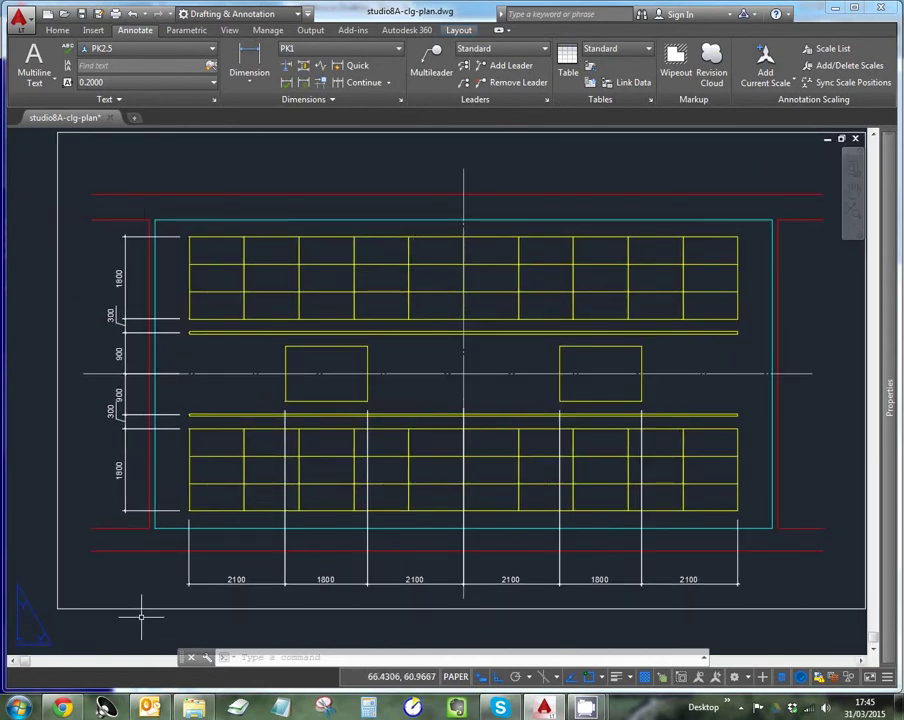
pyautogui.scroll(-3, 688, 568)
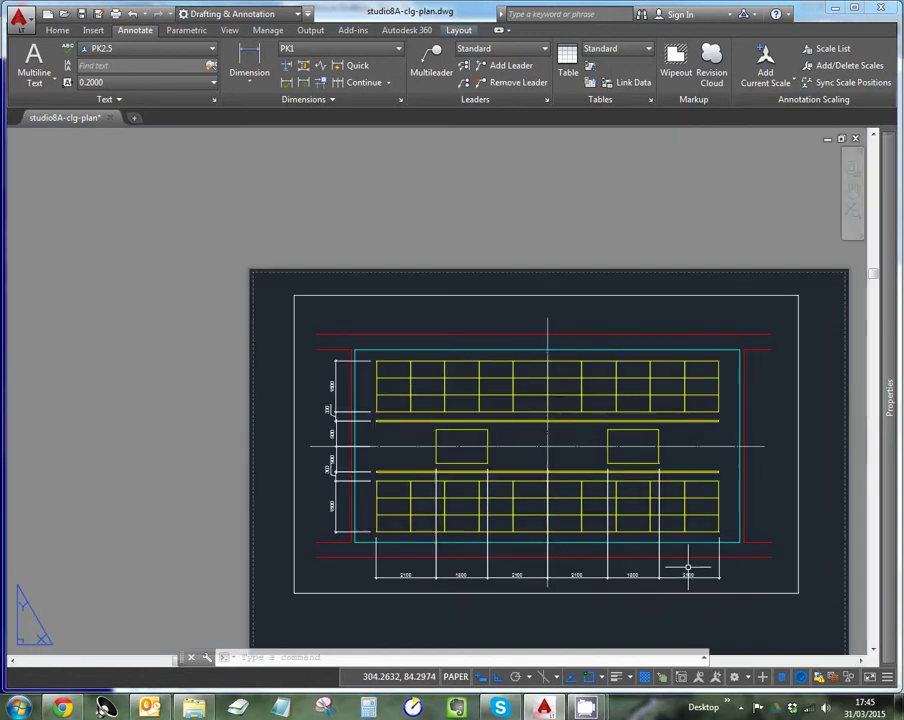
pyautogui.moveTo(680, 518); pyautogui.dragTo(560, 425, button='middle')
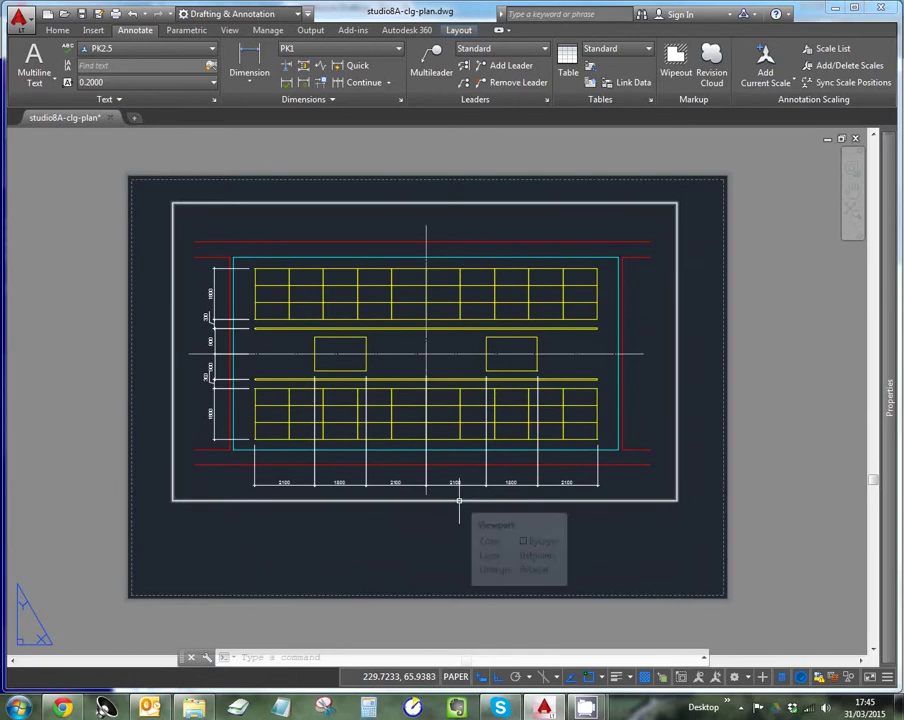